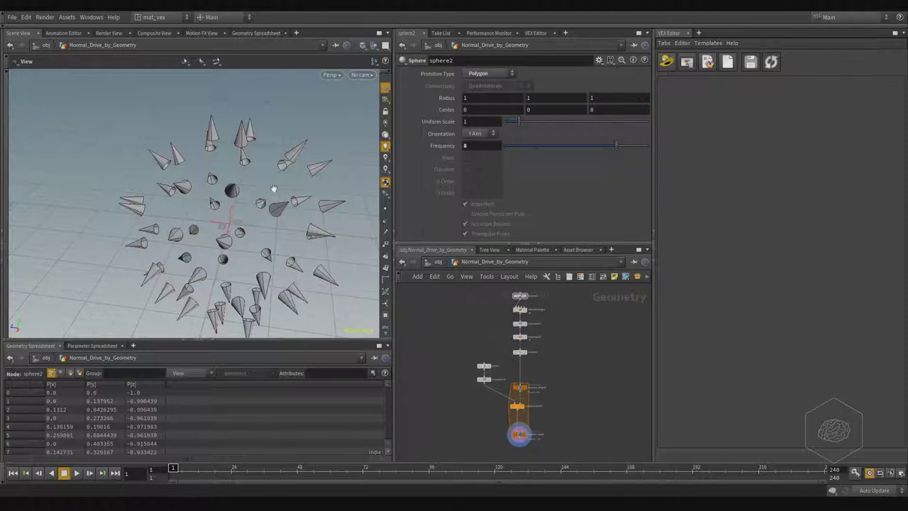
- Pan and zoom the network editor to the tube1 branch (Height 2, Radius 0 and 0.5)
middle_drag(478, 318, 515, 355)
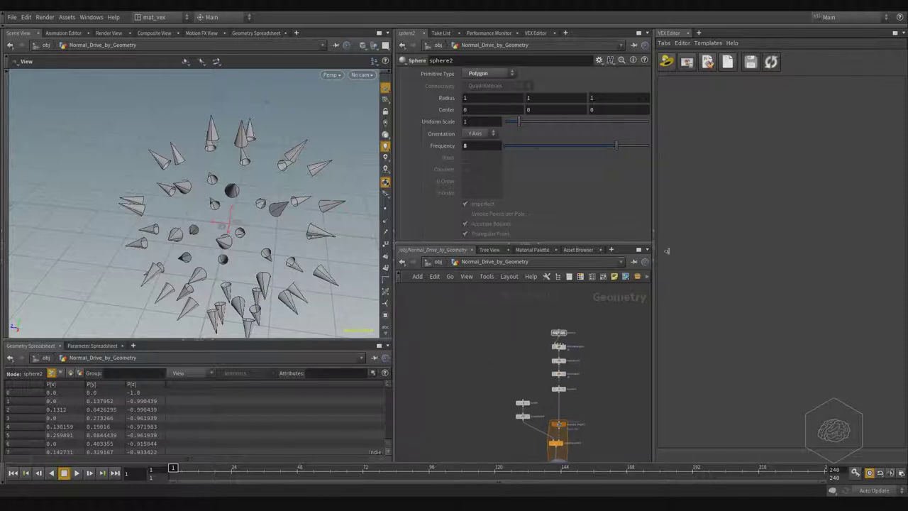
middle_drag(557, 404, 557, 358)
scroll(511, 354, up, 3)
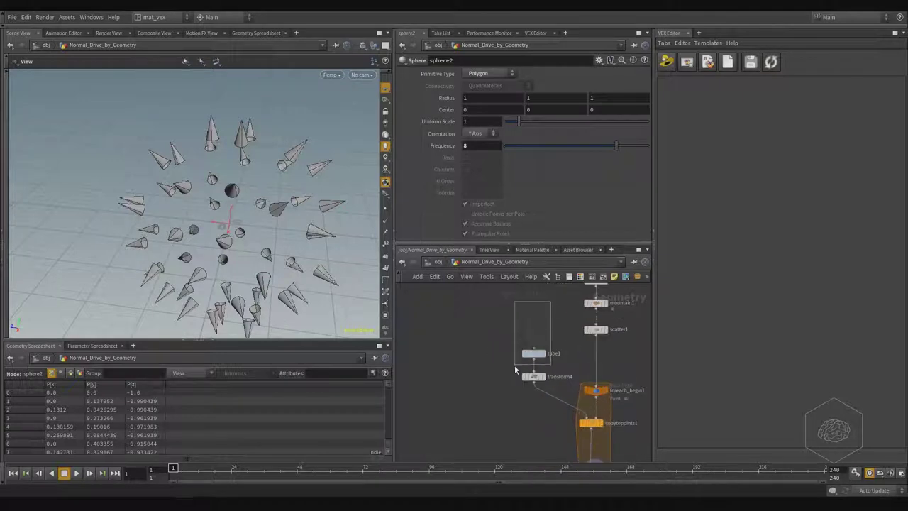
drag(553, 302, 514, 364)
middle_drag(552, 355, 509, 356)
scroll(497, 389, up, 2)
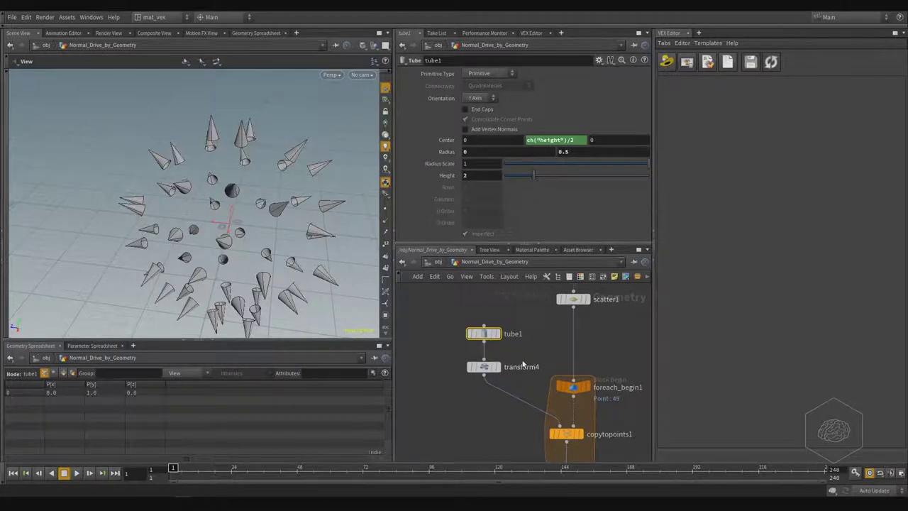
- Display transform4's single tube, then the copytopoints1 result in the viewport
click(483, 367)
click(496, 367)
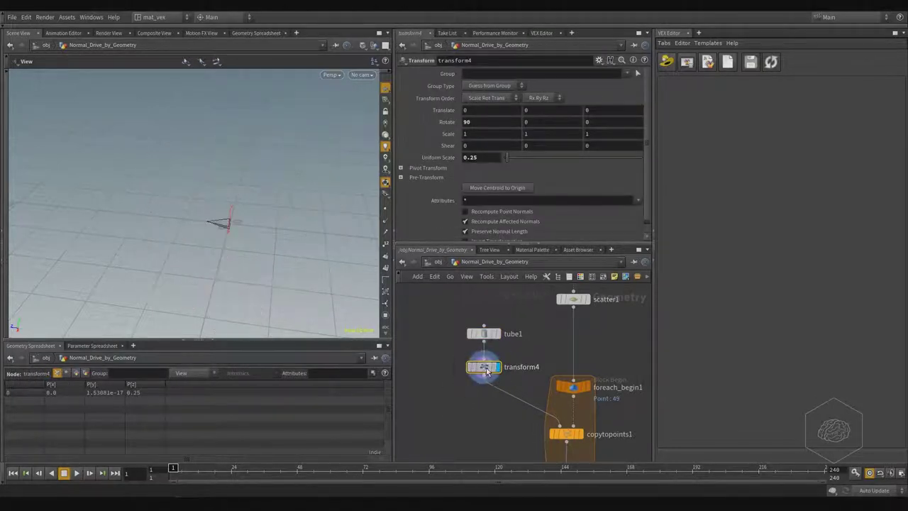
middle_drag(588, 333, 565, 331)
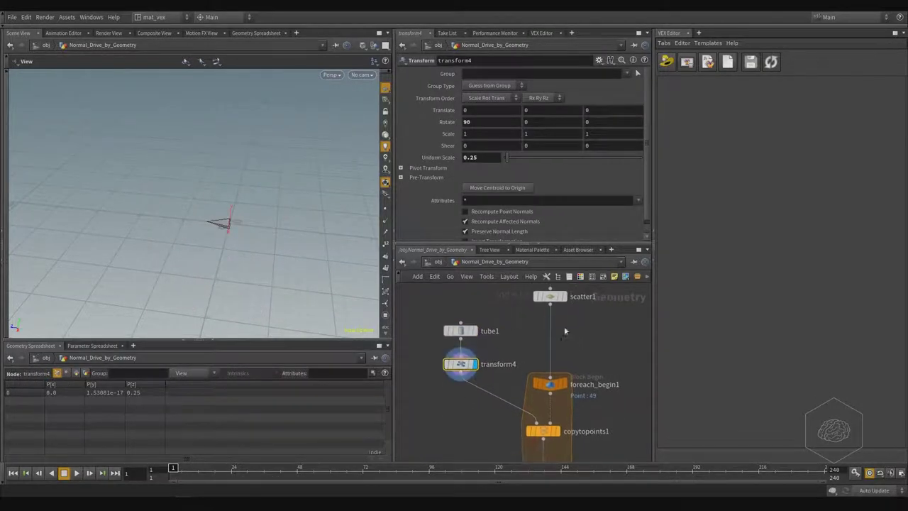
click(556, 431)
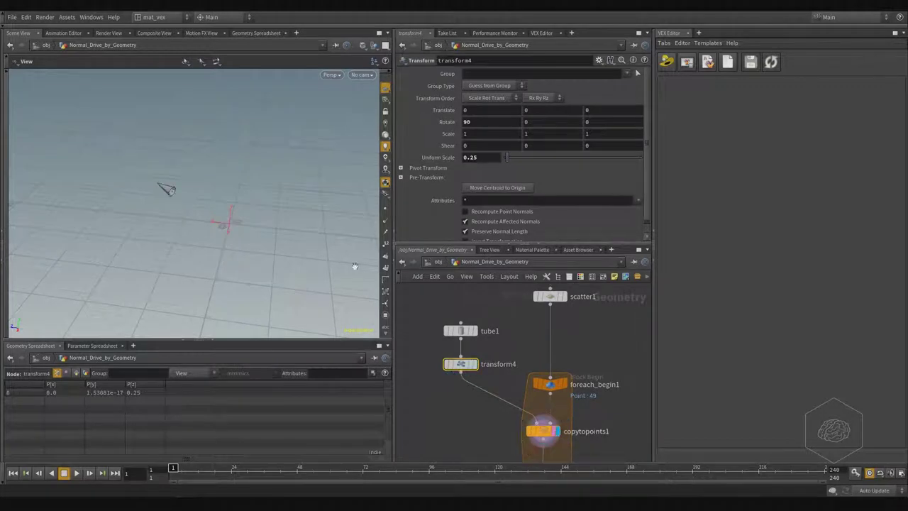
- Compare foreach_end1's ring of cones with copytopoints1's single cone, ending on the full ring
middle_drag(583, 367, 564, 281)
click(545, 412)
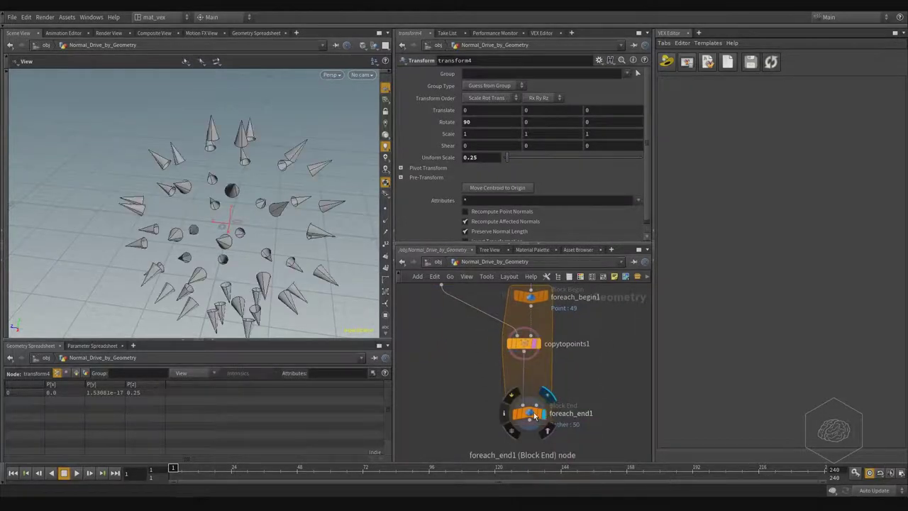
middle_drag(592, 350, 591, 432)
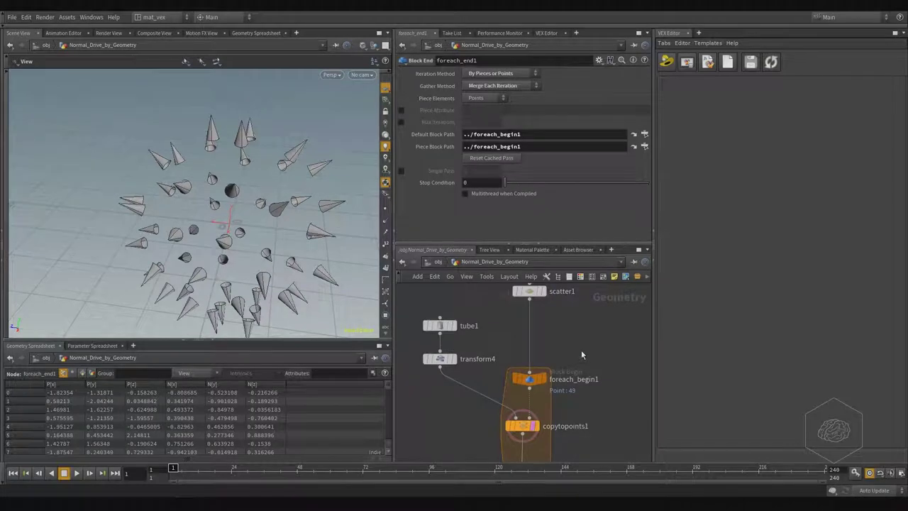
click(537, 425)
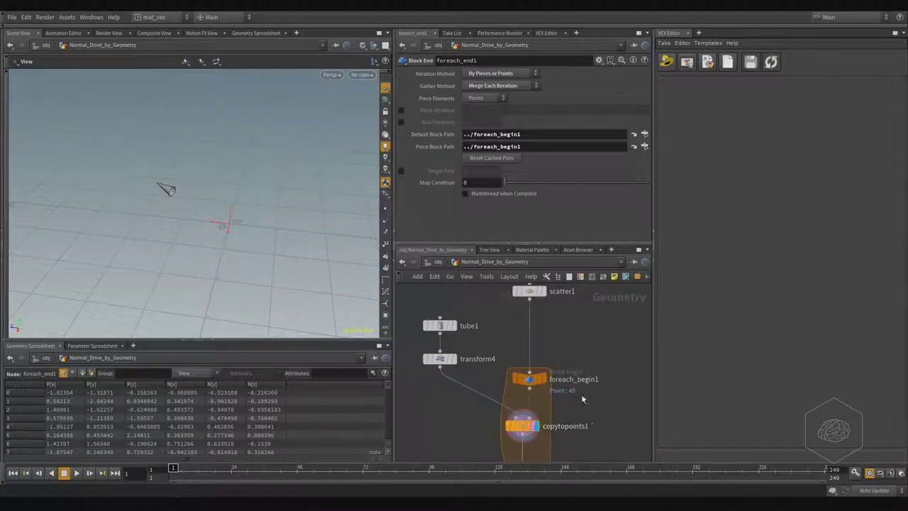
middle_drag(568, 454, 571, 374)
click(535, 419)
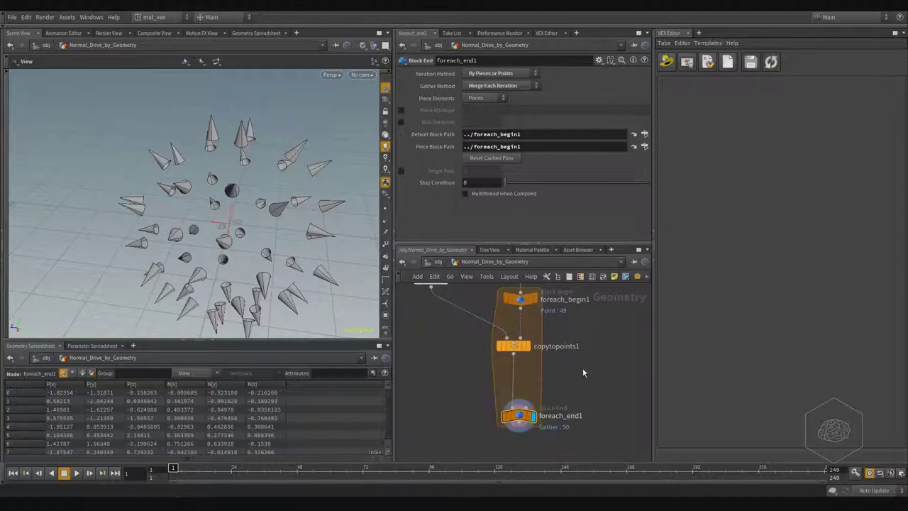
- Bring sphere2 and the nodes above the for-each block into view
middle_drag(587, 346, 558, 406)
scroll(571, 358, down, 2)
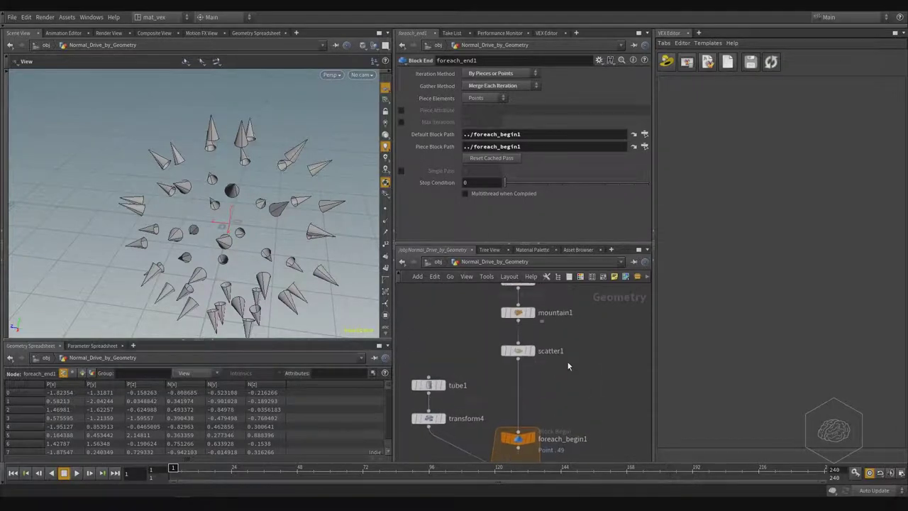
scroll(566, 360, down, 3)
scroll(564, 359, down, 1)
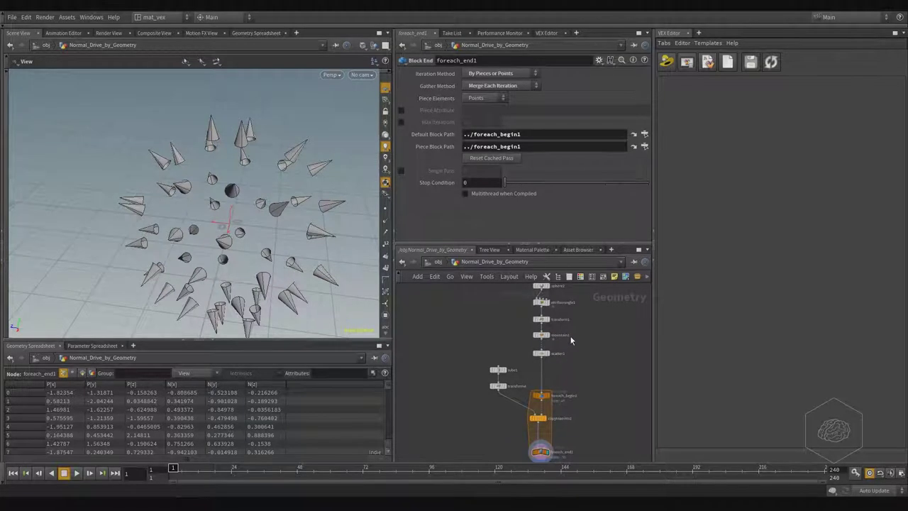
scroll(574, 353, up, 2)
scroll(560, 340, up, 2)
- Move sphere2 higher, display its plain sphere, then inspect attribwrangle1's @N=@N VEX code
drag(532, 336, 529, 323)
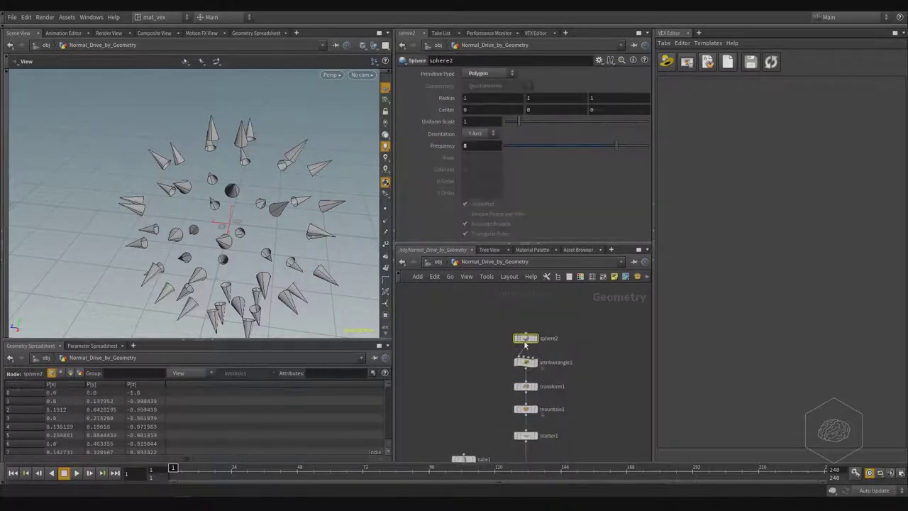
scroll(529, 323, up, 1)
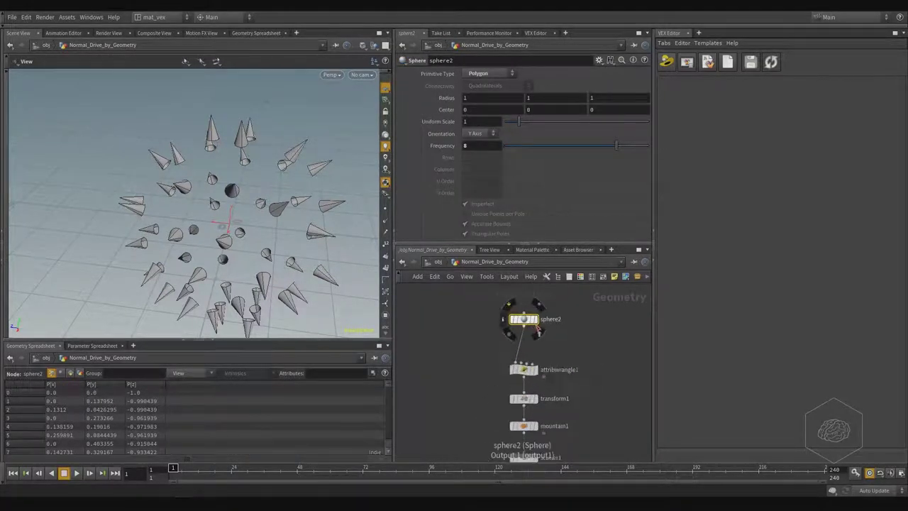
click(533, 319)
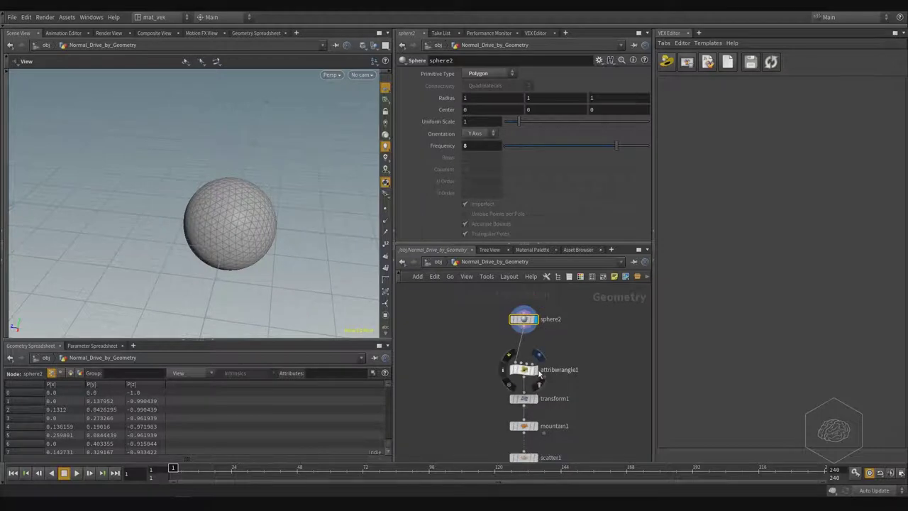
click(533, 370)
click(523, 369)
click(441, 138)
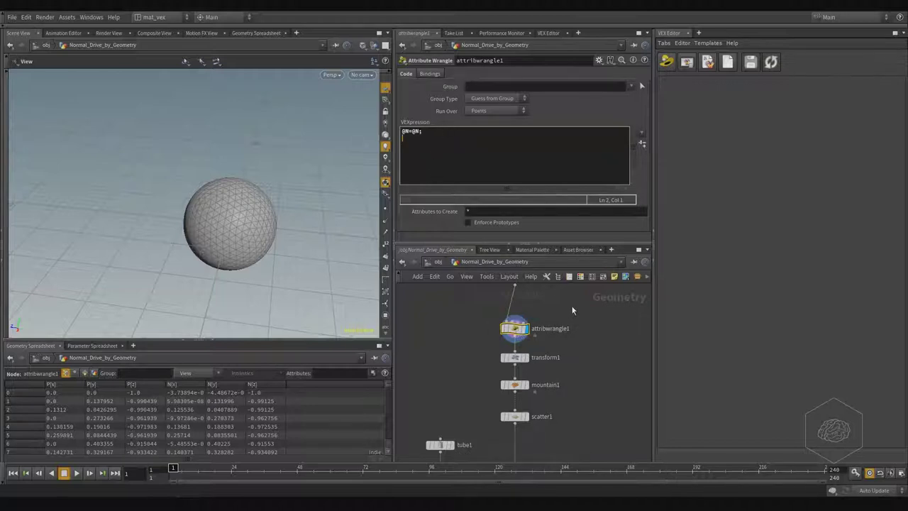
- Move attribwrangle1 up under sphere2 and select transform1 (Uniform Scale 2)
key(f)
drag(517, 383, 518, 367)
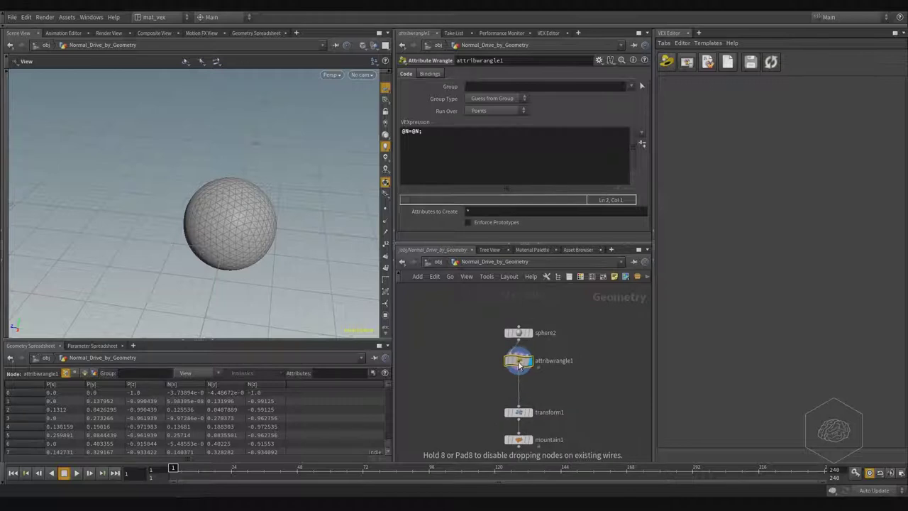
middle_drag(558, 350, 537, 280)
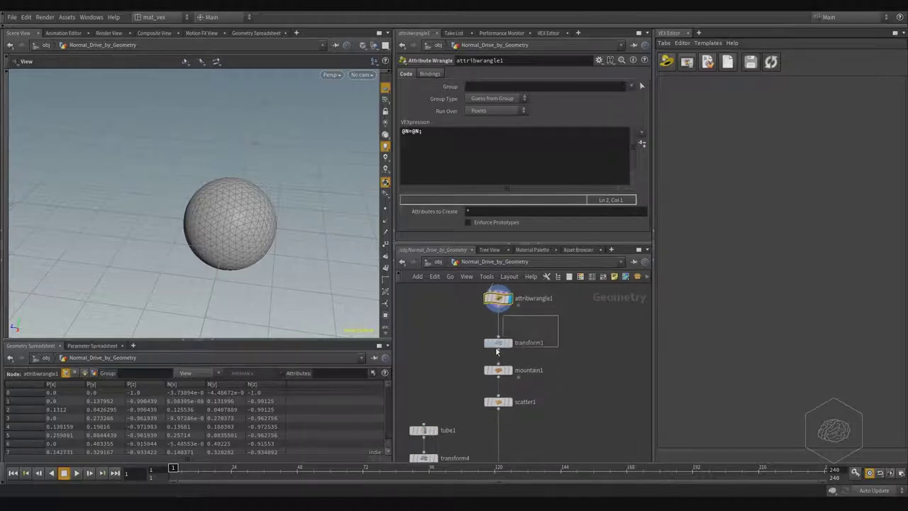
click(497, 343)
click(497, 297)
key(Down)
- Display transform1's scaled sphere, then mountain1's output with Height raised to 2.02
scroll(508, 341, up, 2)
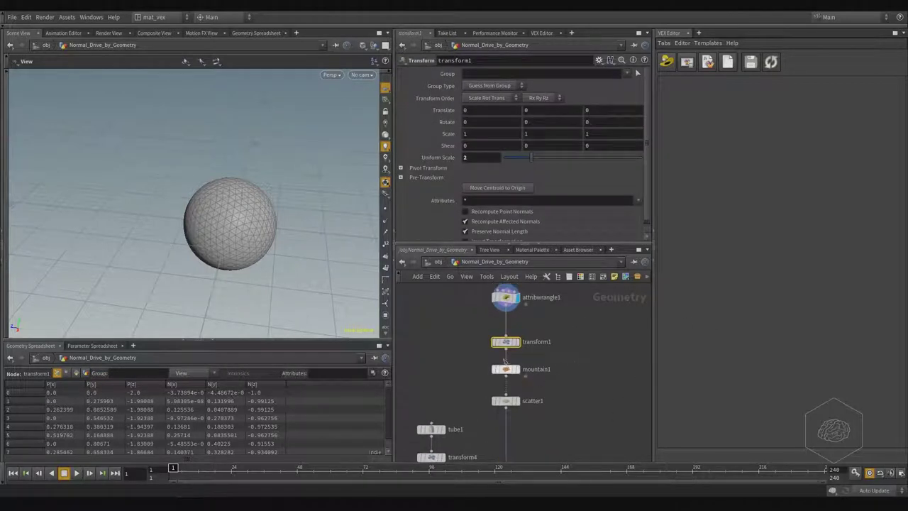
scroll(508, 340, up, 2)
click(527, 341)
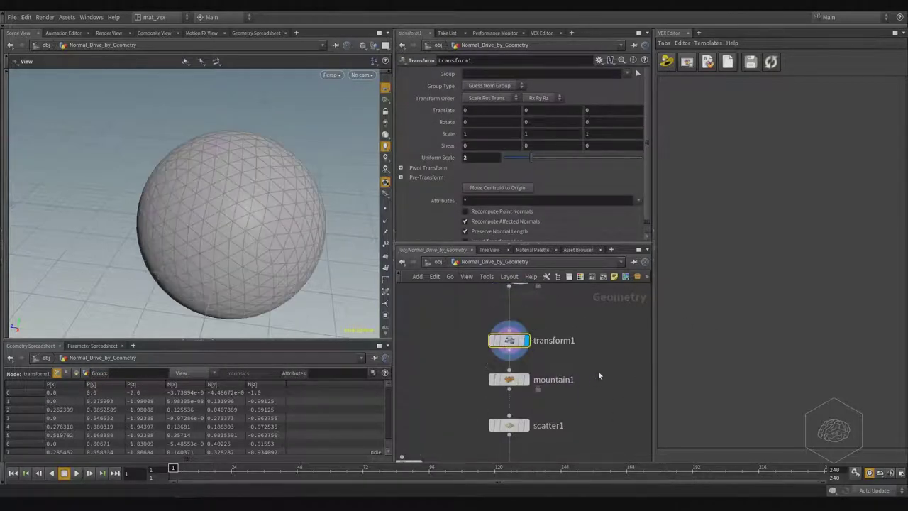
key(Down)
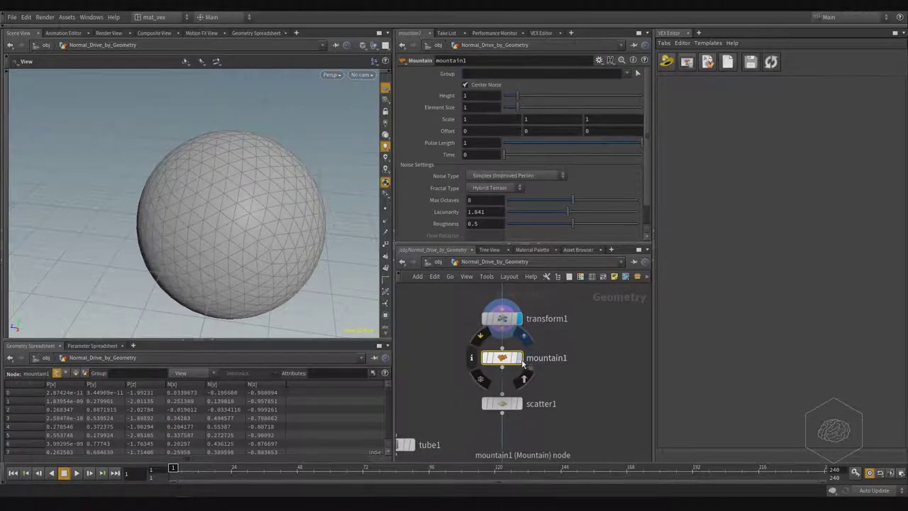
click(522, 359)
drag(178, 172, 284, 182)
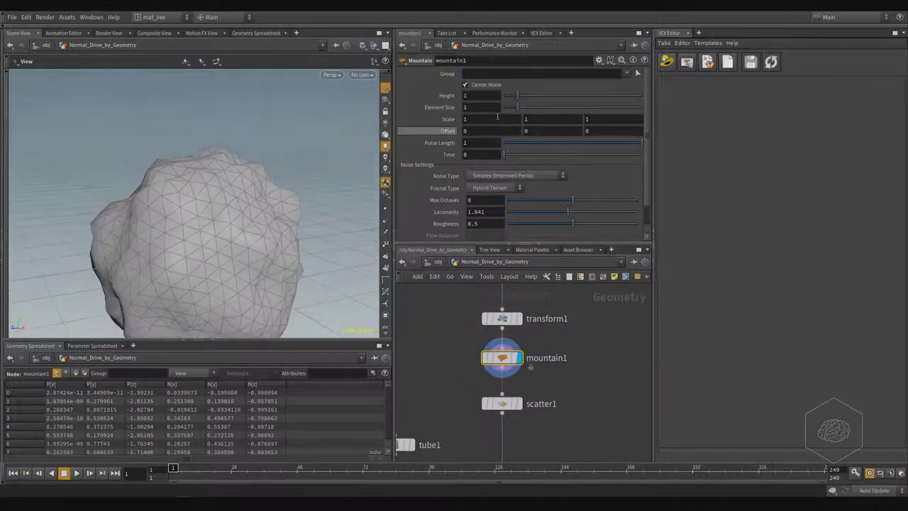
drag(521, 92, 531, 92)
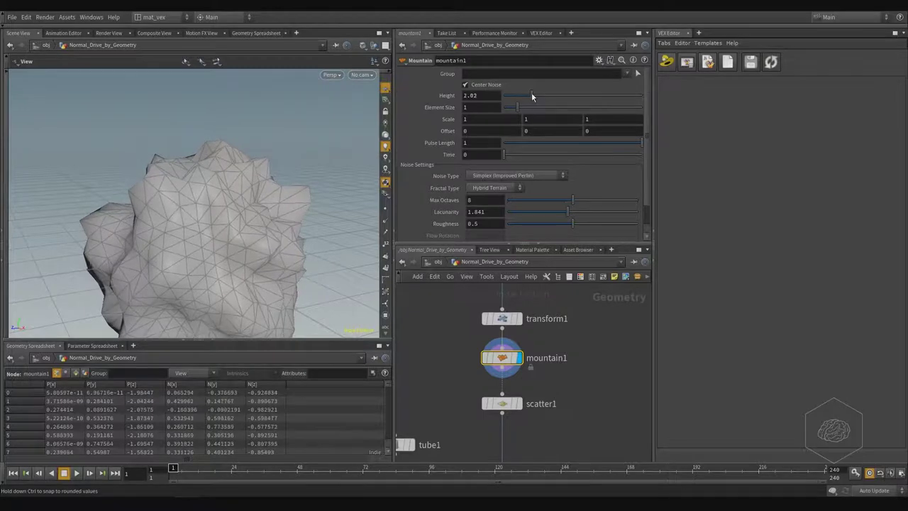
- Show point normals on the mountain mesh and open the viewport Display Options
click(385, 220)
mouse_move(300, 179)
alt+mouse_down()
mouse_move(251, 185)
mouse_move(259, 177)
alt+mouse_up()
scroll(251, 185, up, 3)
scroll(293, 174, up, 3)
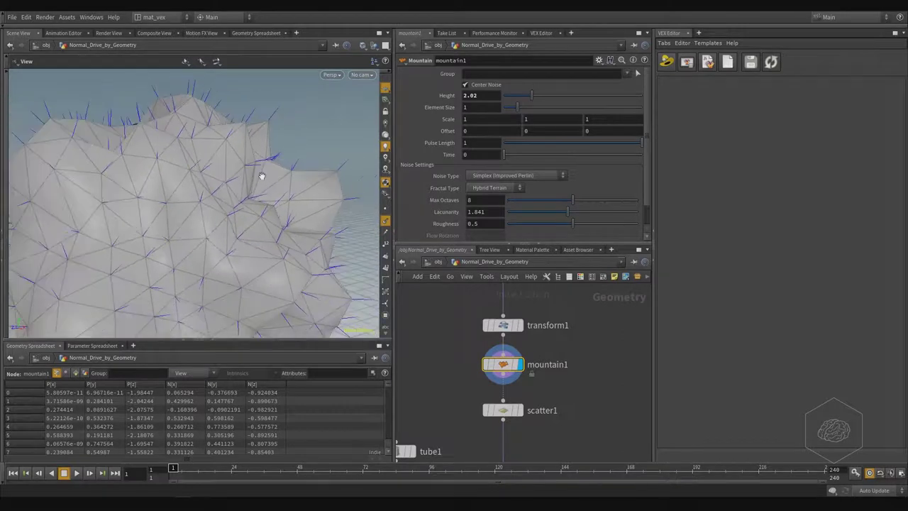
key(d)
scroll(195, 74, up, 2)
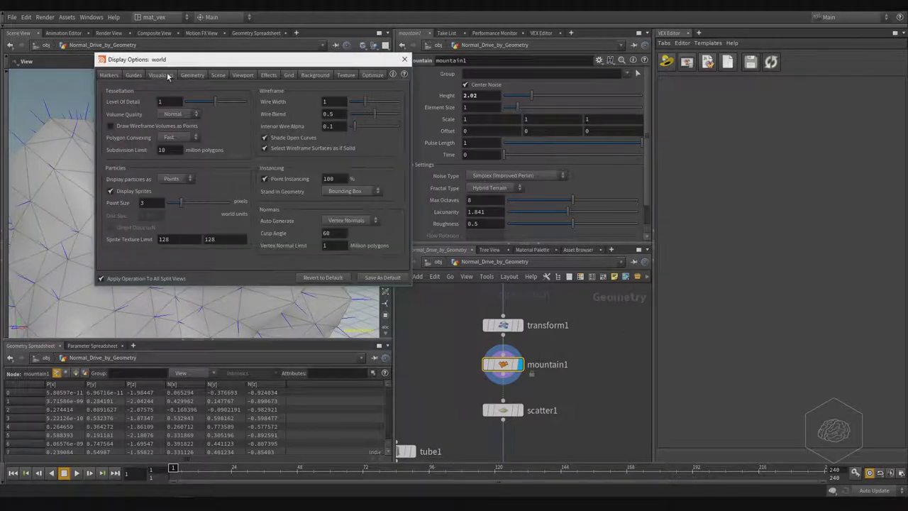
- Set the Guides Scale Normal to 1 in Display Options and close the window
scroll(196, 77, down, 1)
click(197, 76)
click(142, 76)
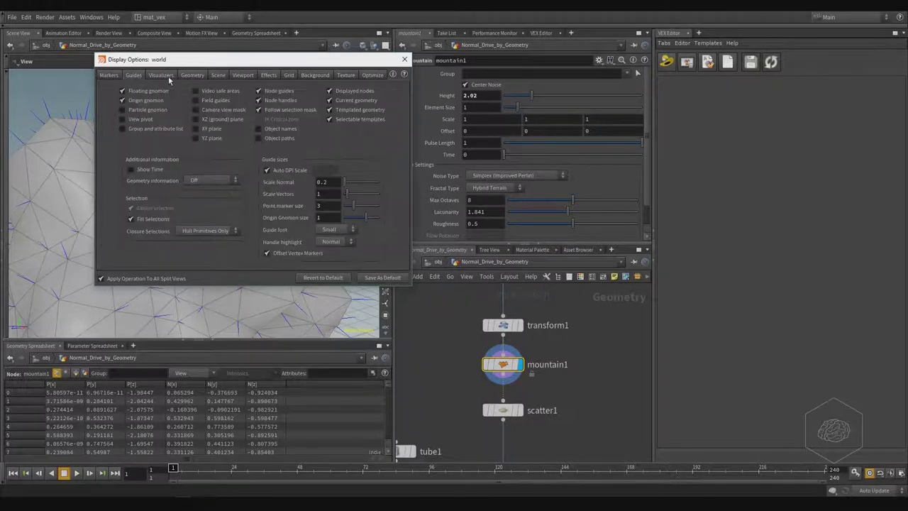
double_click(322, 182)
text(1)
key(Return)
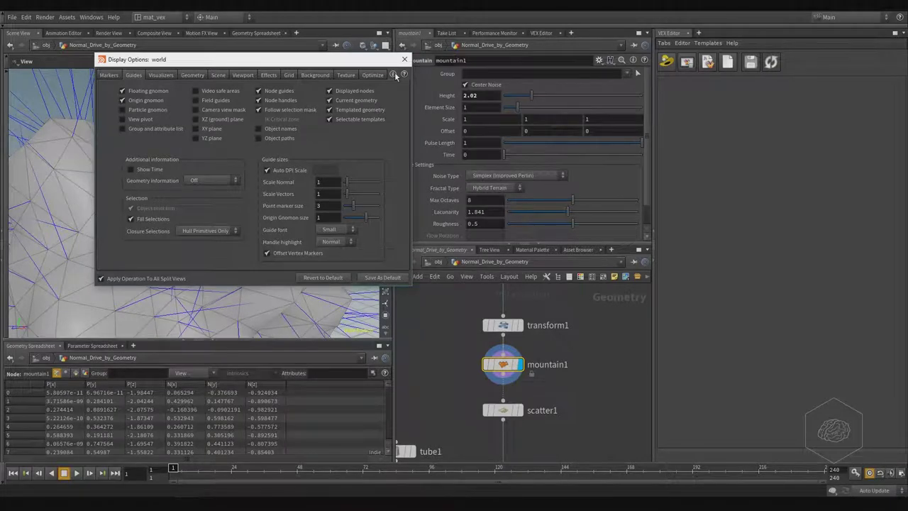
click(404, 59)
- Orbit below the mesh and display scatter1's scattered normals
scroll(194, 211, up, 2)
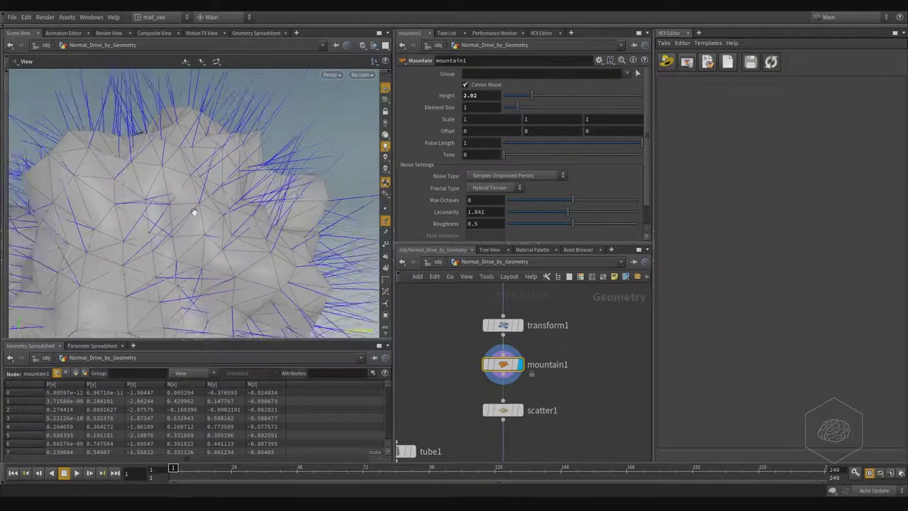
scroll(193, 211, down, 2)
scroll(274, 189, down, 2)
scroll(269, 201, down, 2)
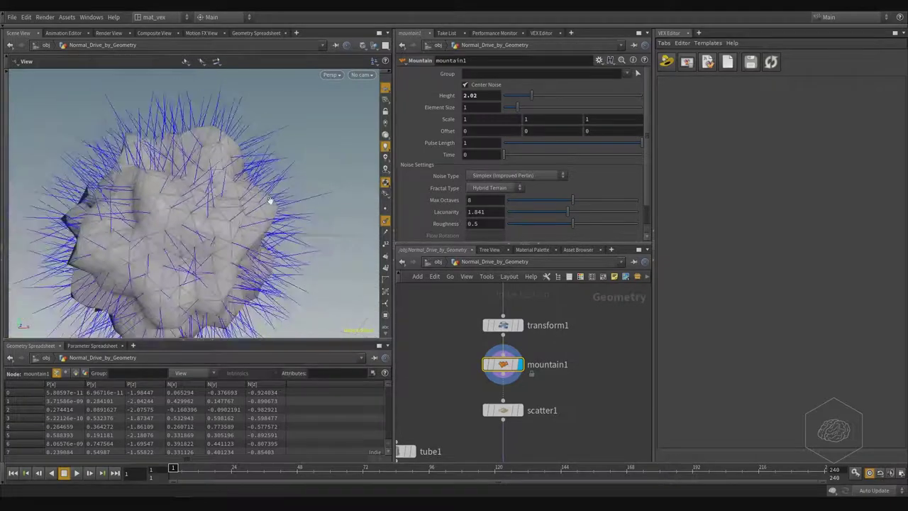
scroll(266, 211, up, 2)
mouse_move(278, 200)
mouse_down()
mouse_move(234, 256)
mouse_move(203, 252)
mouse_move(292, 235)
mouse_move(283, 239)
mouse_move(283, 255)
mouse_up()
click(502, 410)
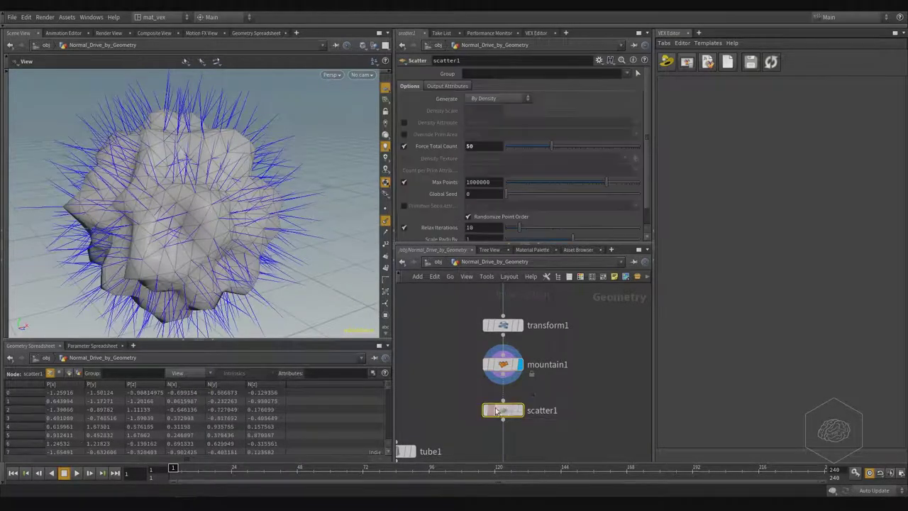
click(521, 411)
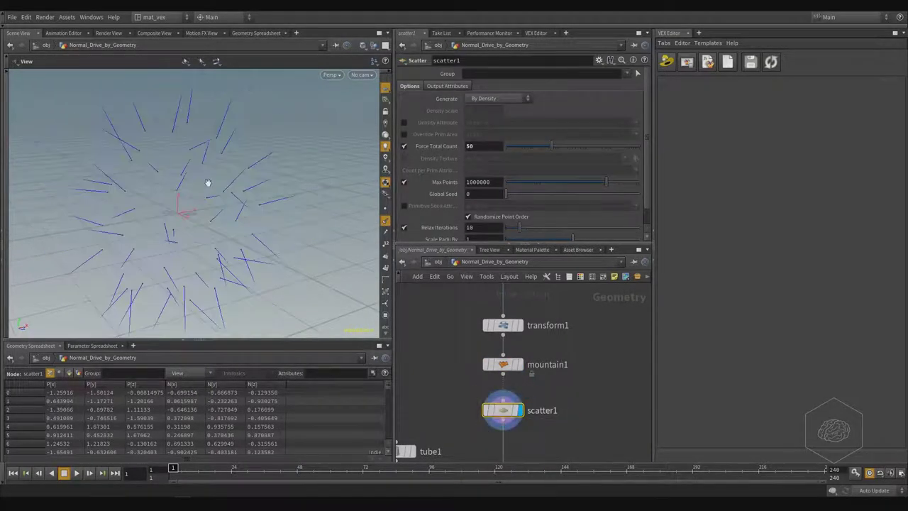
- Redisplay the mountain-deformed mesh, orbit around it, then show only scatter1's normals
click(524, 365)
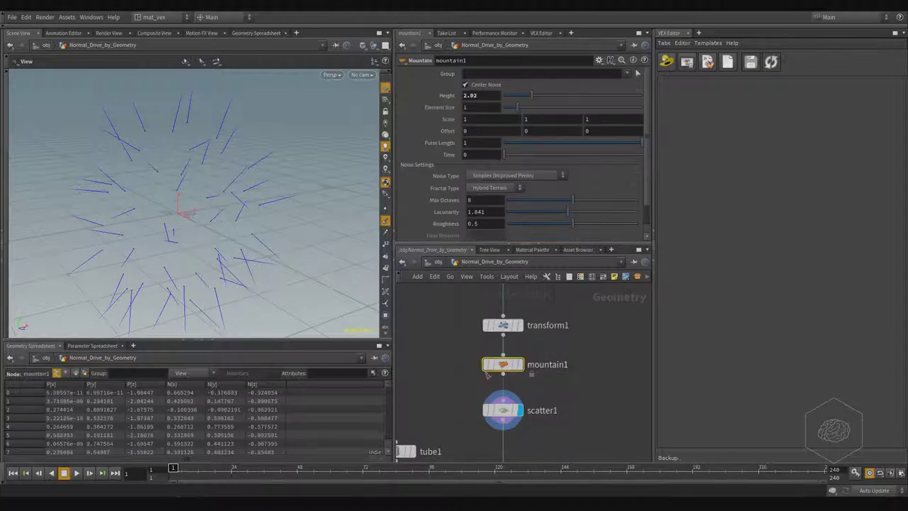
click(522, 364)
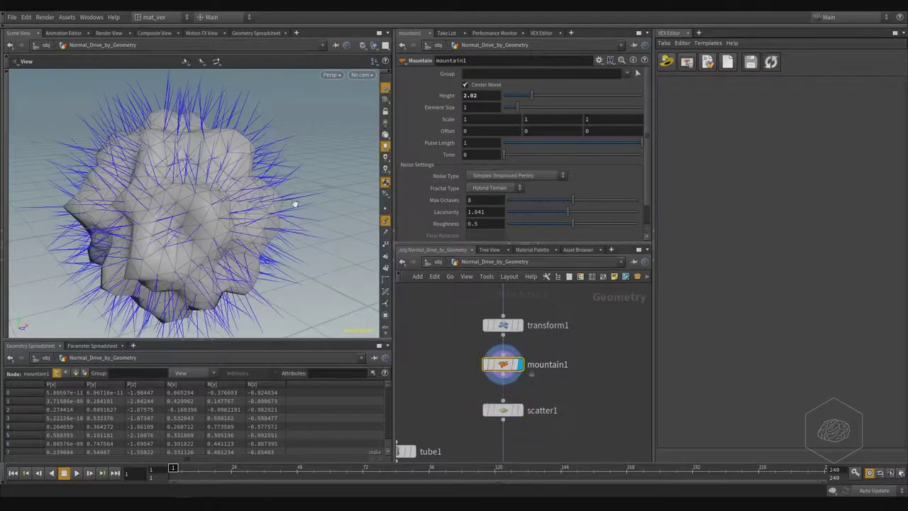
mouse_move(246, 192)
mouse_down()
mouse_move(204, 207)
mouse_move(151, 197)
mouse_up()
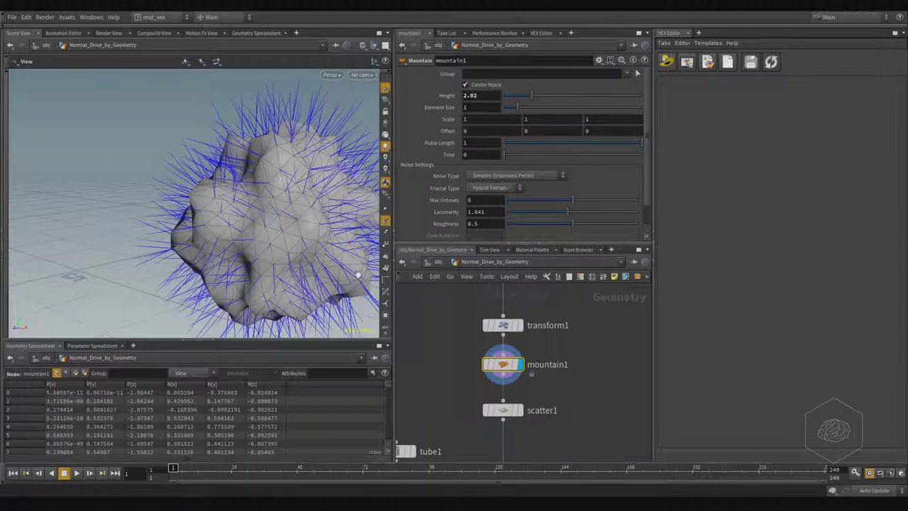
drag(341, 201, 308, 213)
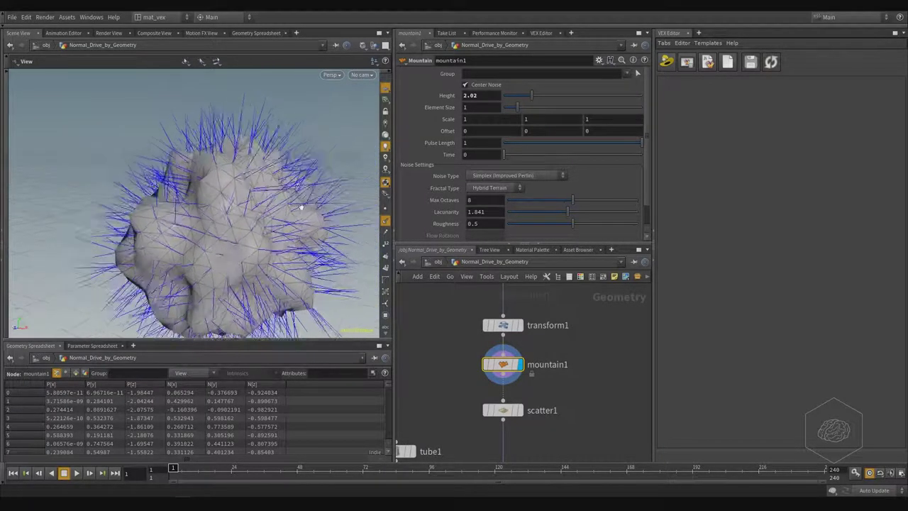
drag(194, 269, 247, 217)
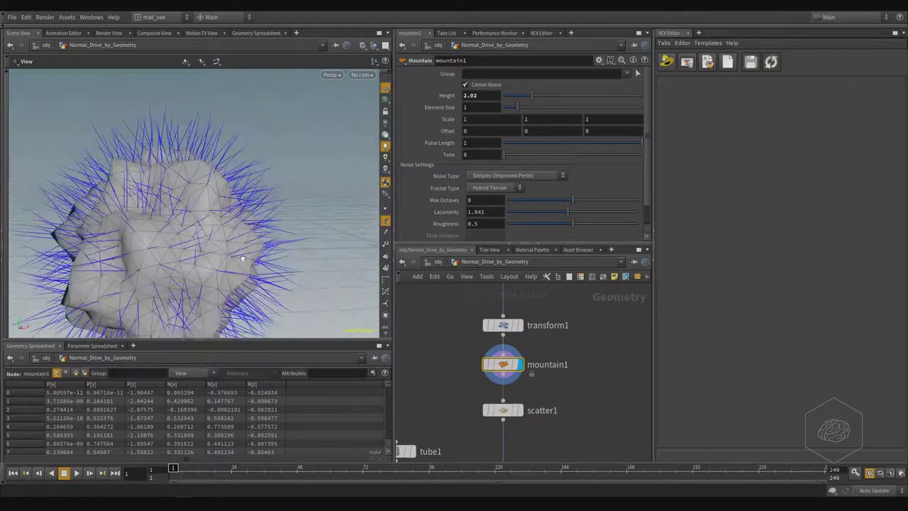
click(505, 410)
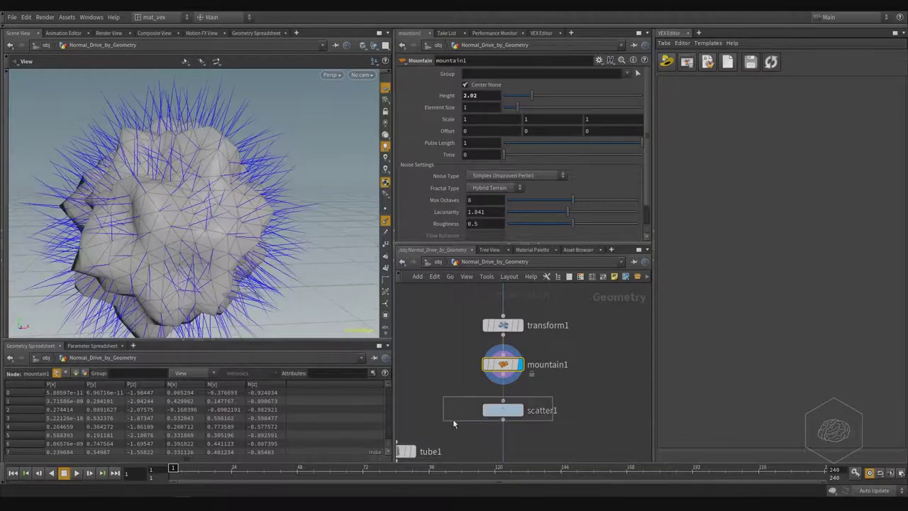
- Set scatter1's Force Total Count to 10, then 100, and inspect the resulting normals
click(516, 410)
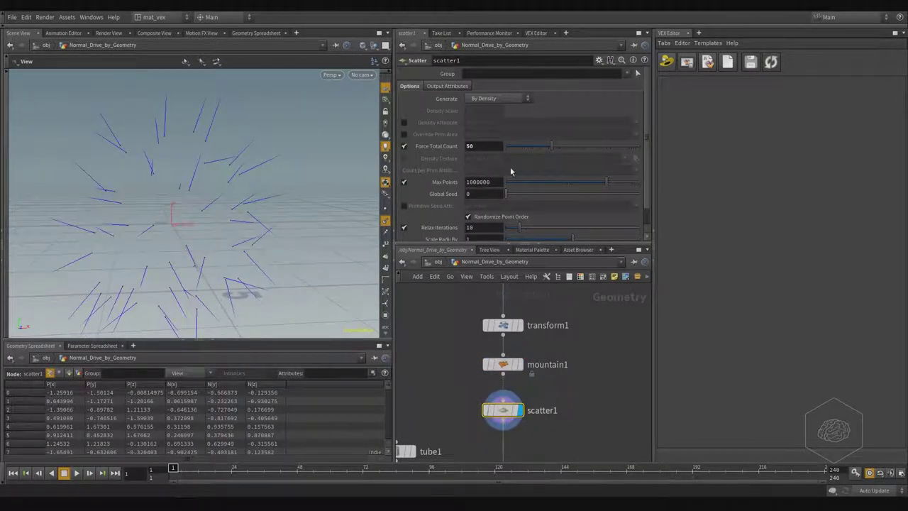
click(484, 147)
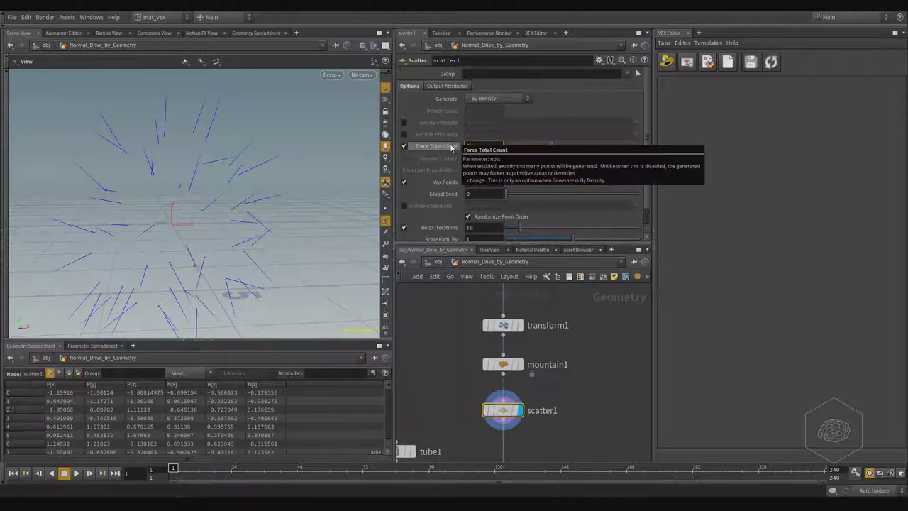
text(10)
key(Return)
click(484, 145)
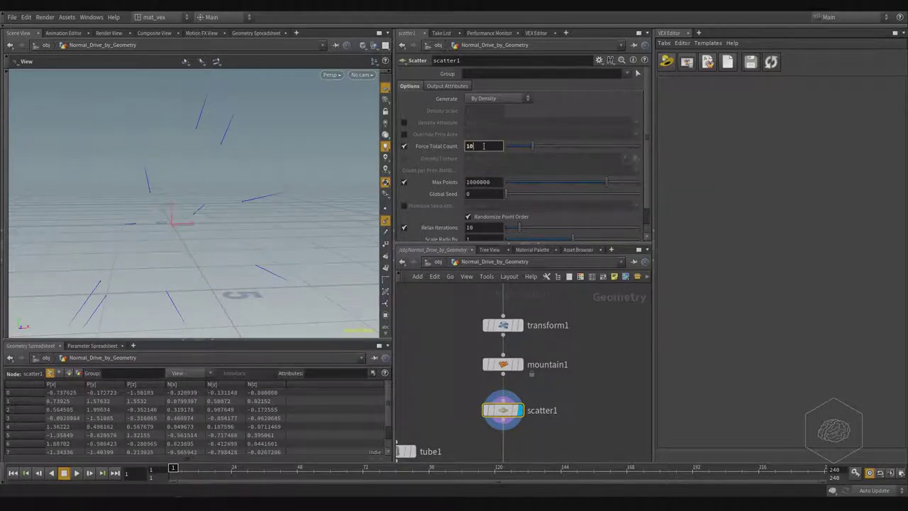
key(Return)
mouse_move(305, 157)
mouse_down()
mouse_move(293, 189)
mouse_move(193, 209)
mouse_move(162, 177)
mouse_move(277, 169)
mouse_move(233, 198)
mouse_move(263, 187)
mouse_move(253, 209)
mouse_move(217, 211)
mouse_move(327, 292)
mouse_up()
scroll(233, 199, down, 3)
scroll(218, 195, down, 2)
- Display the looped cone copies from the for-each block and orbit around them
middle_drag(571, 395, 557, 355)
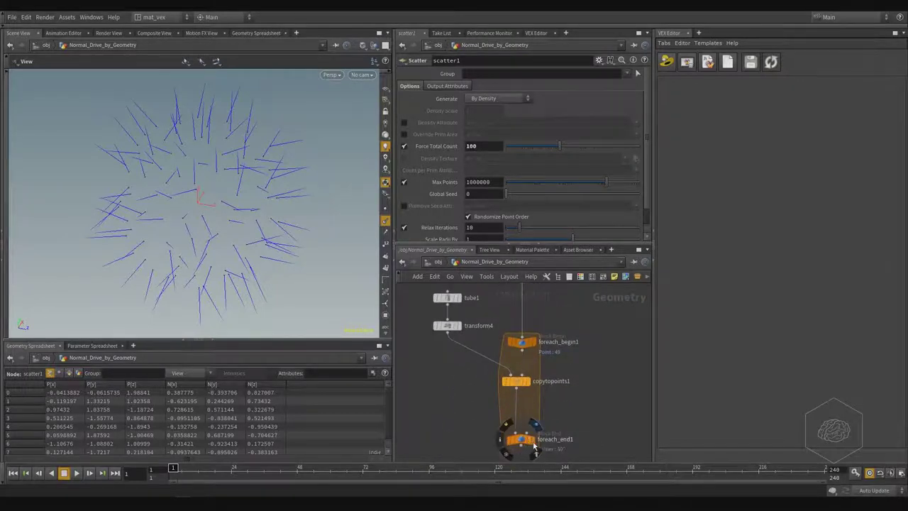
click(534, 440)
click(521, 439)
drag(310, 206, 282, 208)
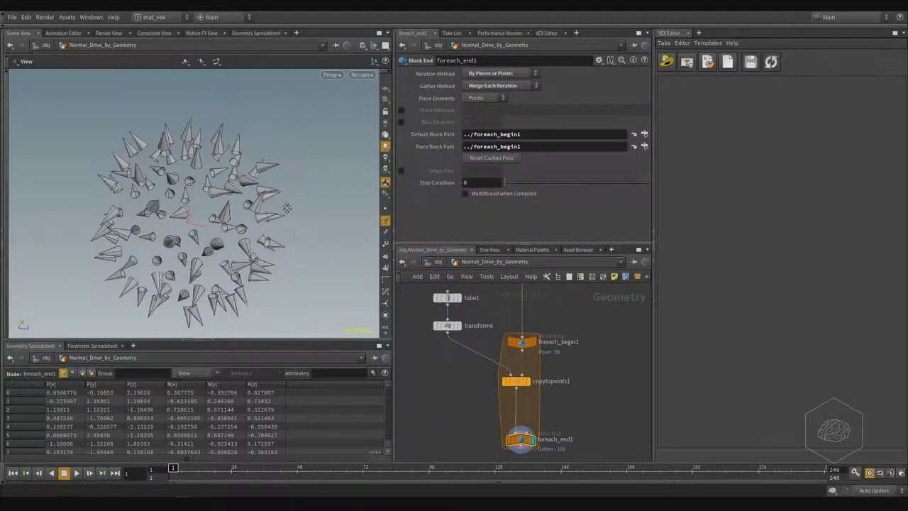
key(h)
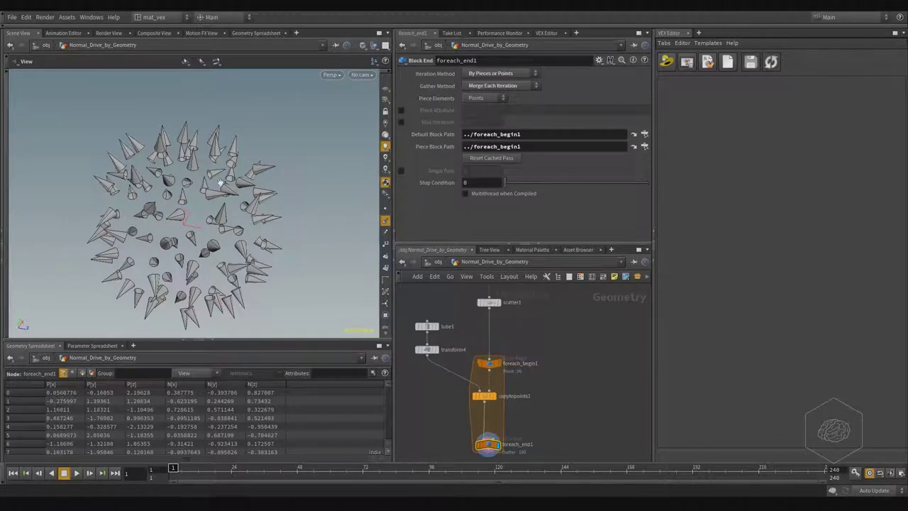
middle_drag(514, 322, 526, 387)
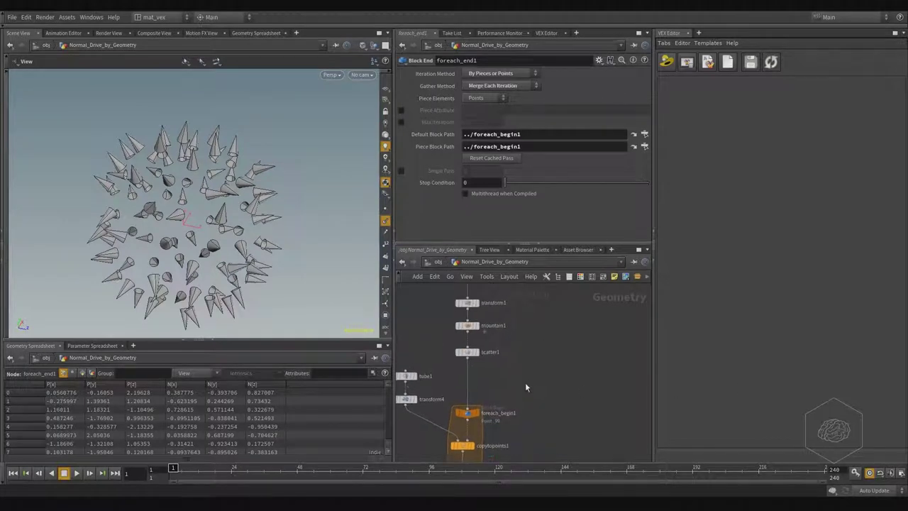
- Compare mountain1 and scatter1 outputs, leaving the display flag on scatter1
click(476, 352)
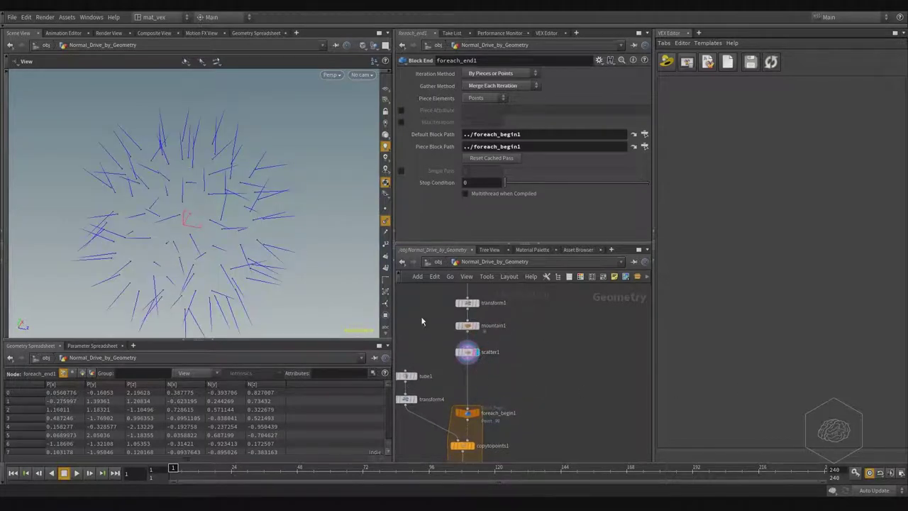
click(476, 325)
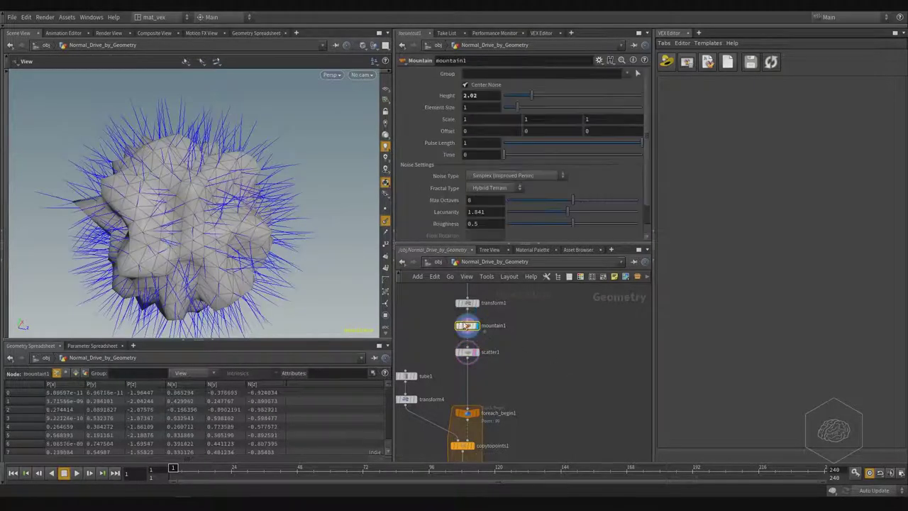
click(465, 326)
click(476, 354)
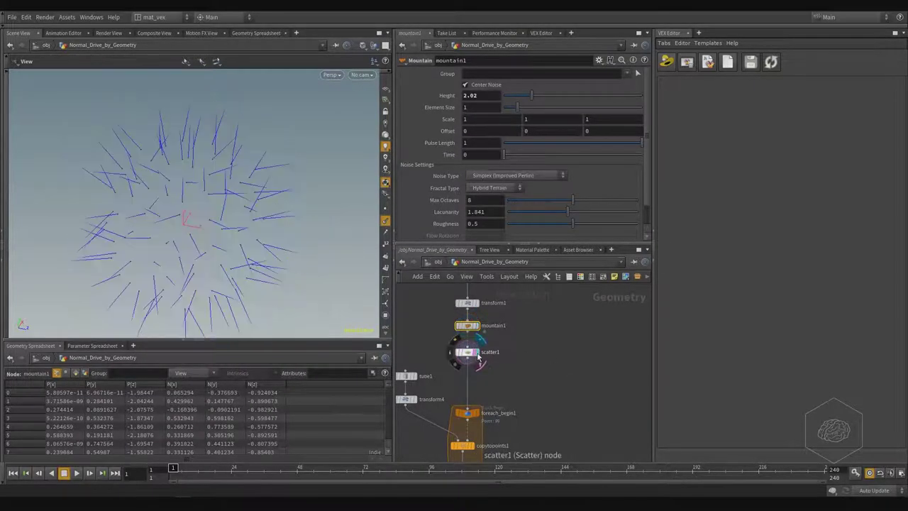
scroll(522, 369, up, 3)
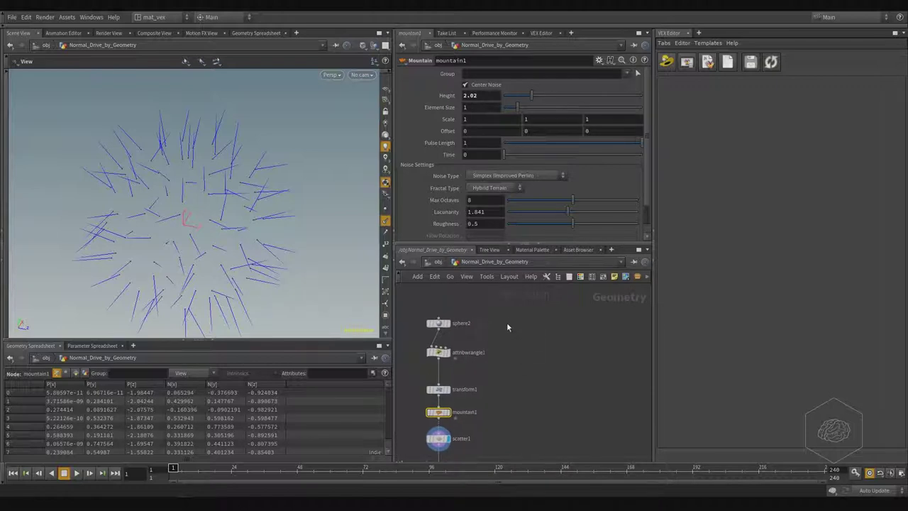
- Create sphere3 beside sphere2 by copy-pasting, keeping Frequency 8
drag(507, 314, 369, 332)
key(ctrl+c)
key(ctrl+v)
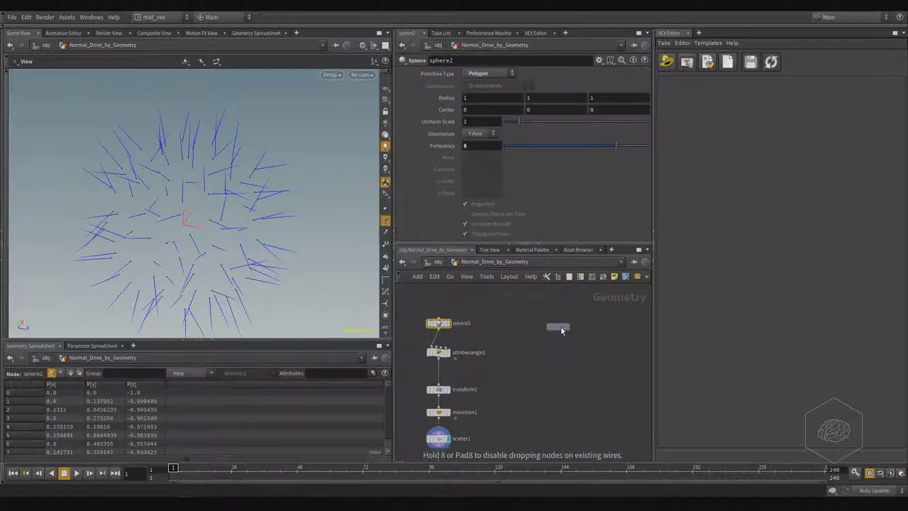
click(560, 326)
middle_drag(582, 374, 560, 414)
click(469, 145)
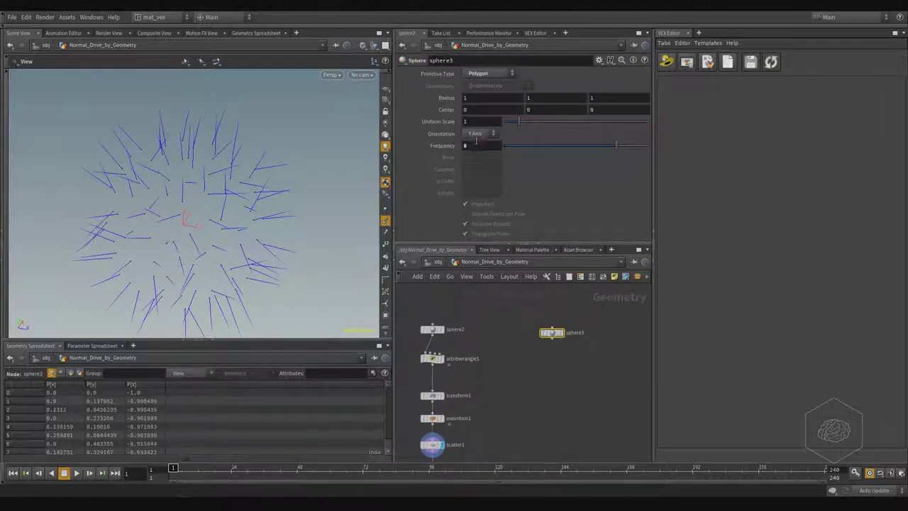
click(563, 351)
- Display sphere3 alongside scatter1's points, toggling viewport normals off and back on
click(563, 337)
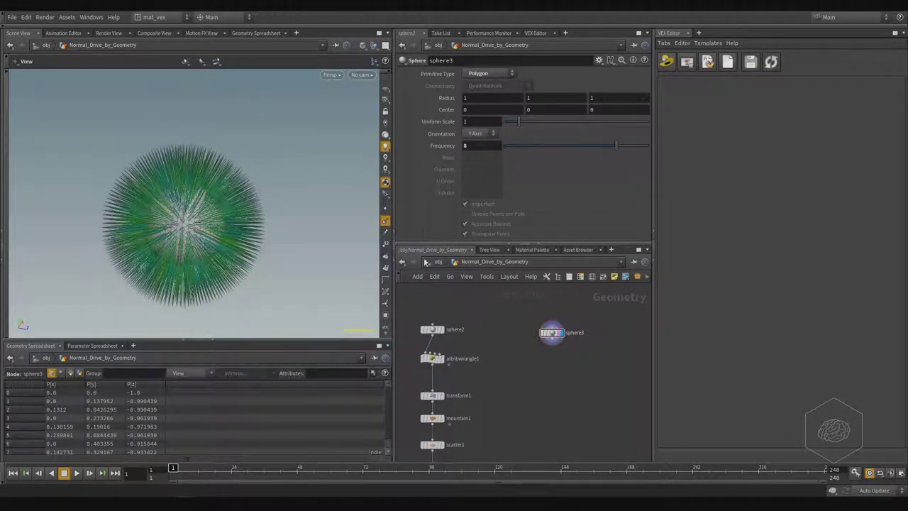
click(385, 220)
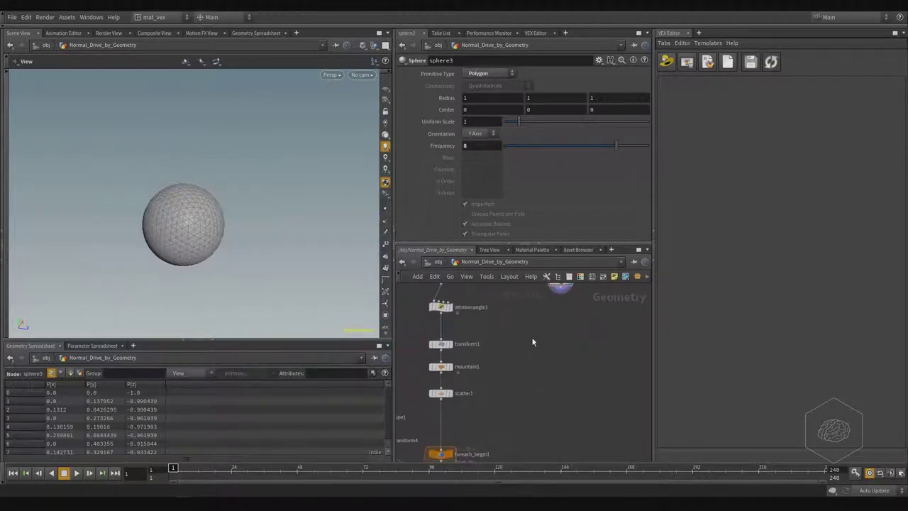
middle_drag(524, 392, 532, 340)
click(440, 393)
click(449, 393)
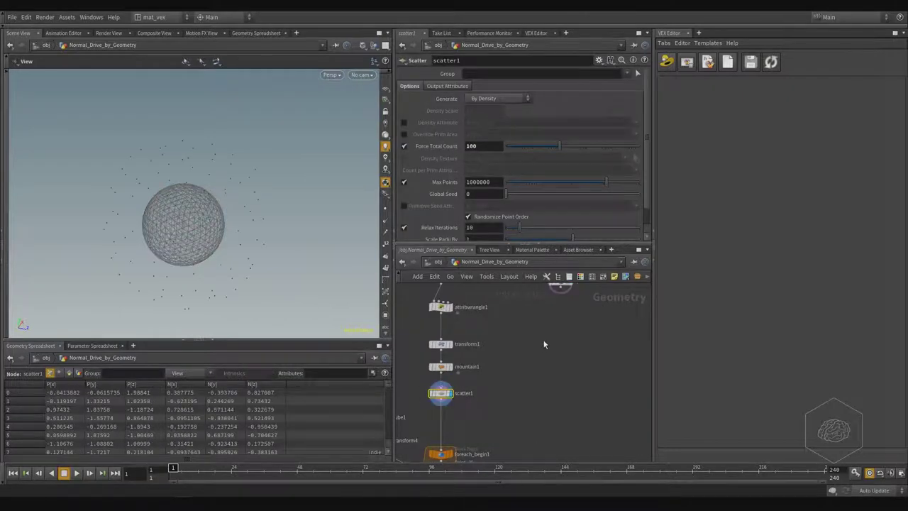
middle_drag(541, 303, 534, 362)
click(559, 341)
click(386, 220)
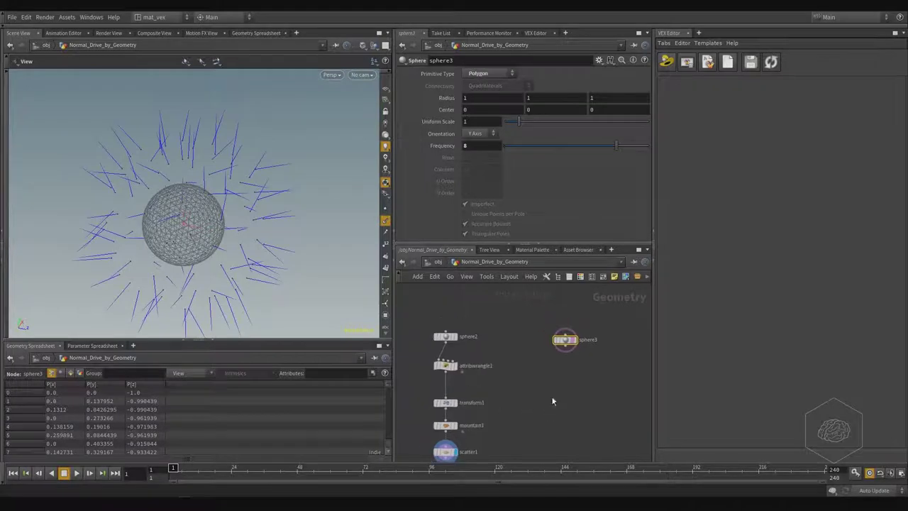
middle_drag(413, 287, 428, 301)
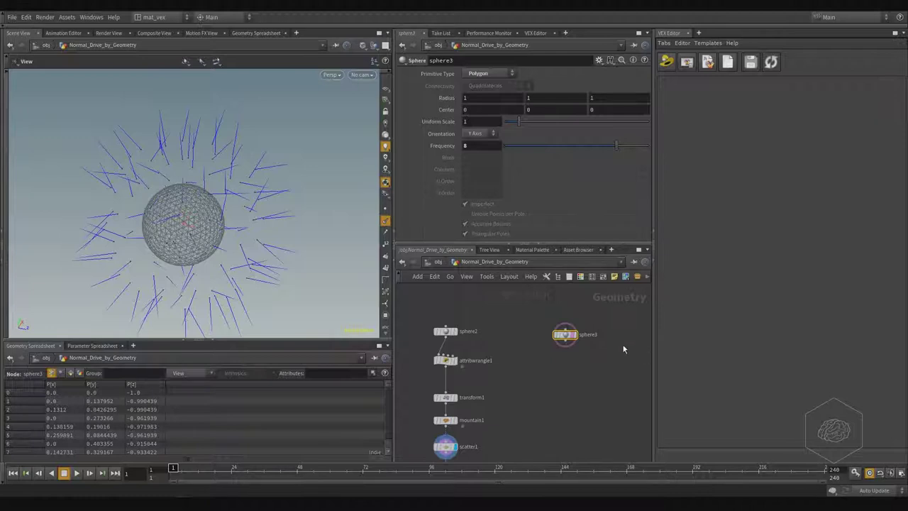
drag(618, 330, 553, 373)
- Add a transform node (transform5) and wire it beneath sphere3
key(Tab)
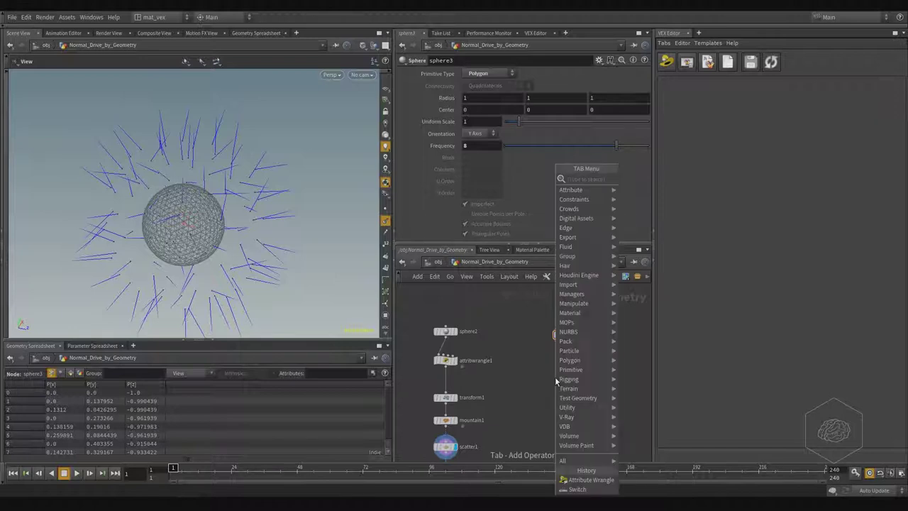
text(trans)
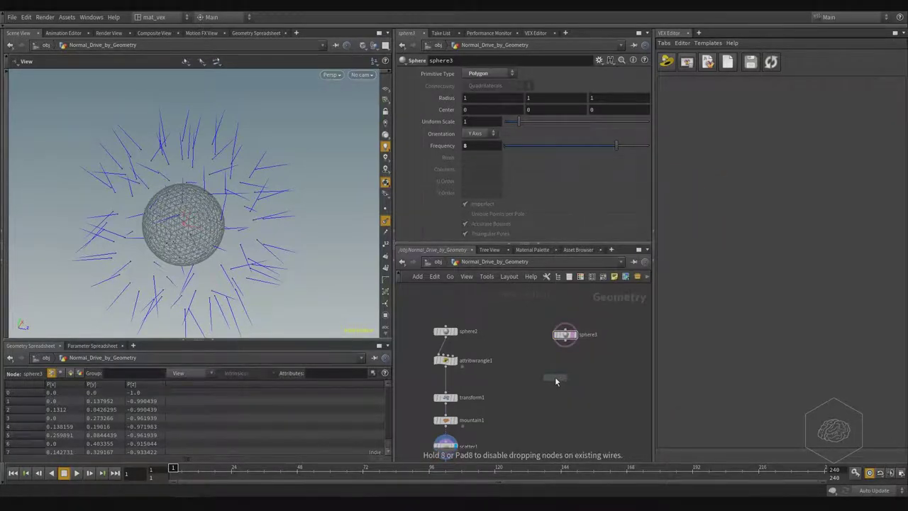
click(555, 376)
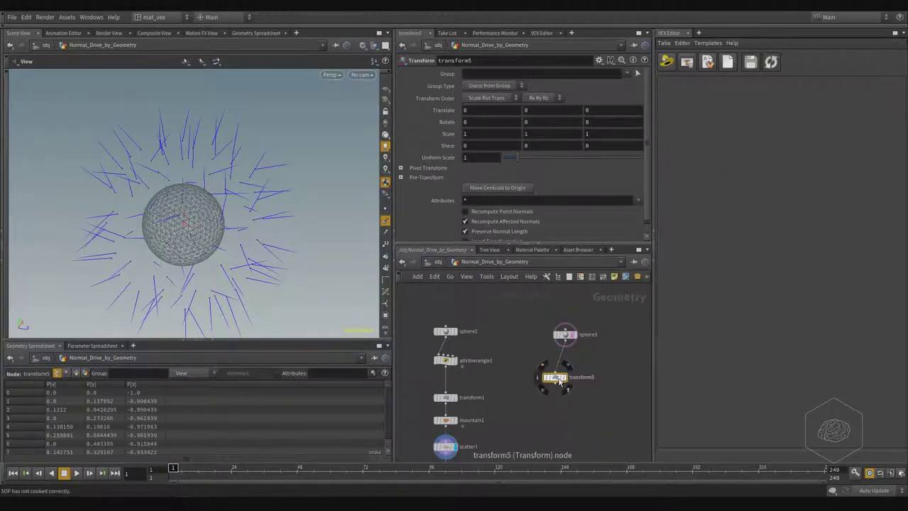
drag(554, 377, 565, 363)
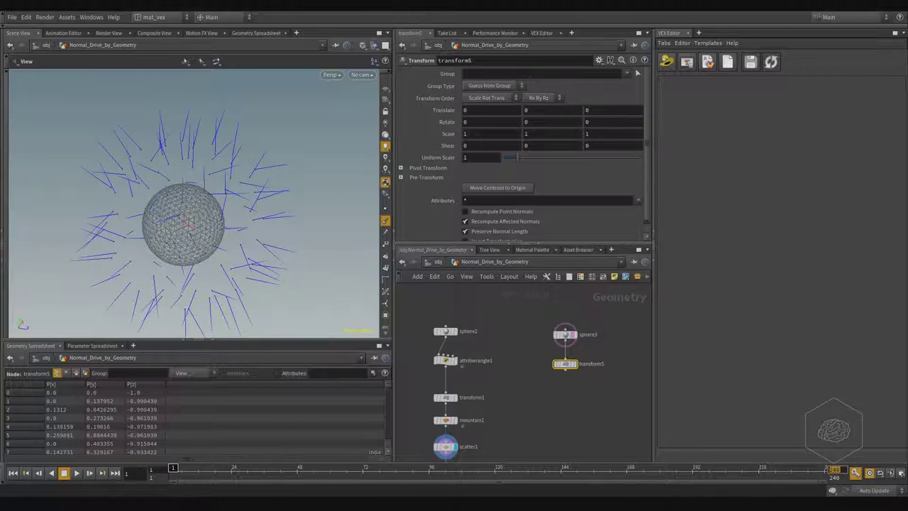
- Set the timeline end frame to 120, display transform5, and hide point normals
text(120)
key(Return)
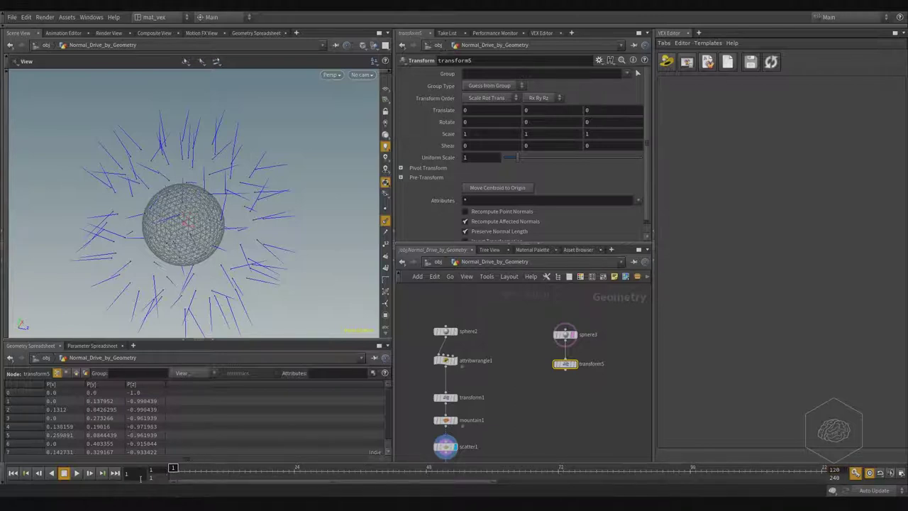
scroll(555, 352, up, 5)
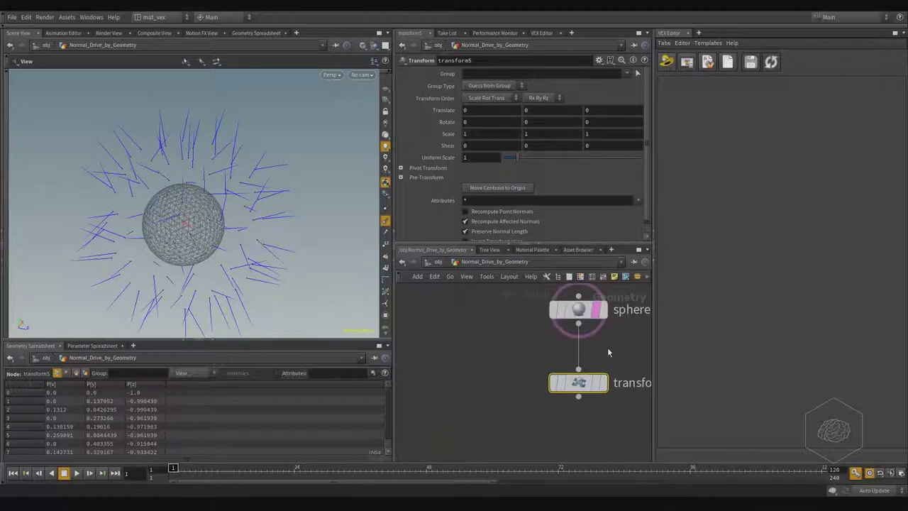
middle_drag(642, 442, 561, 404)
click(530, 348)
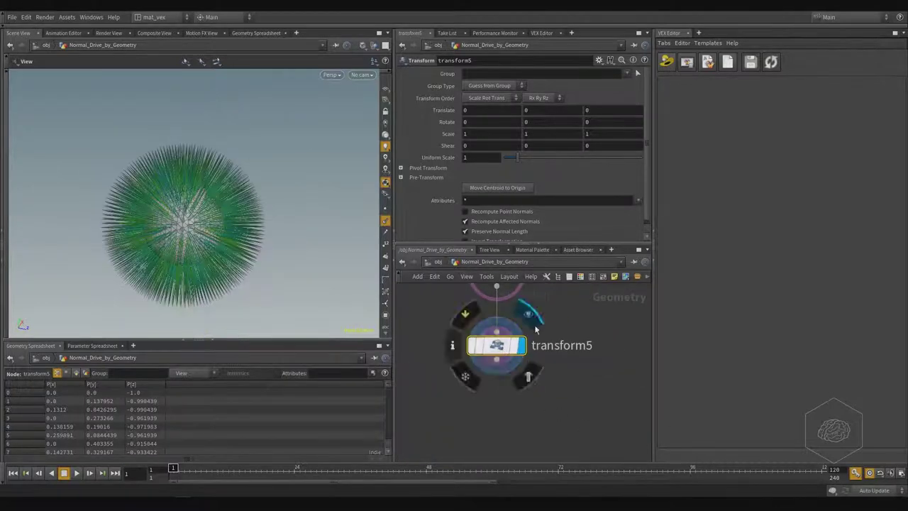
middle_drag(519, 284, 519, 345)
click(385, 220)
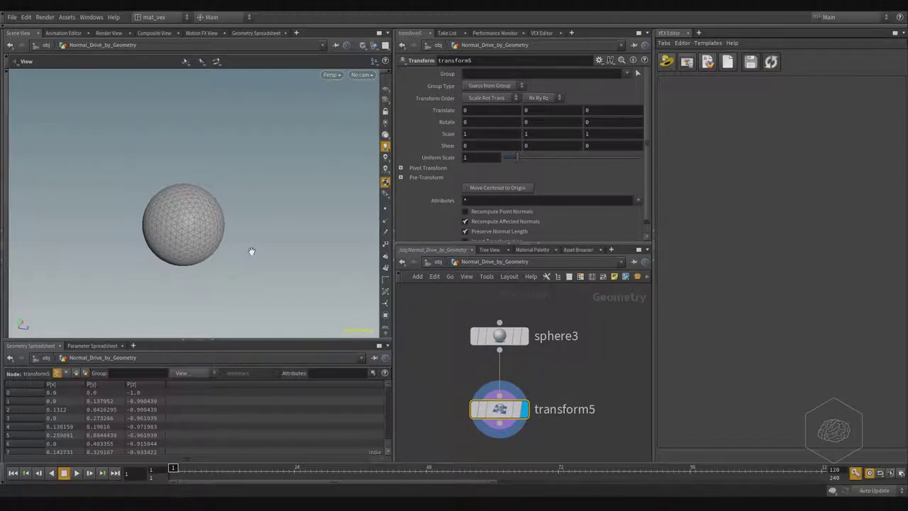
middle_drag(594, 387, 592, 379)
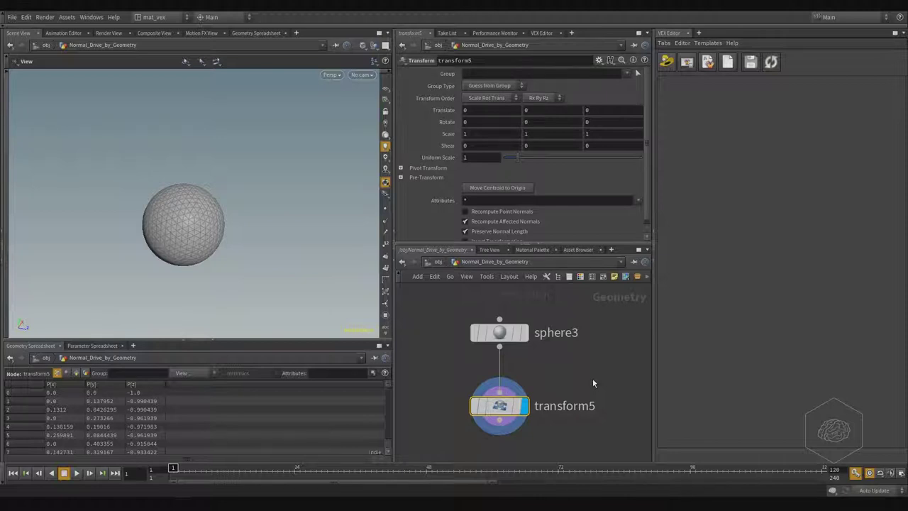
middle_drag(592, 380, 561, 372)
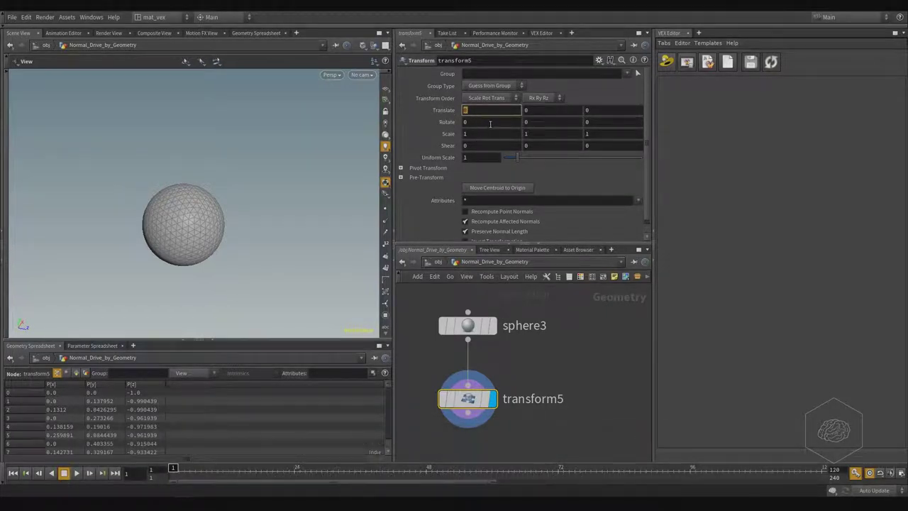
- Enter a sin() expression in transform5's Translate X, first as sin(10)
text(si)
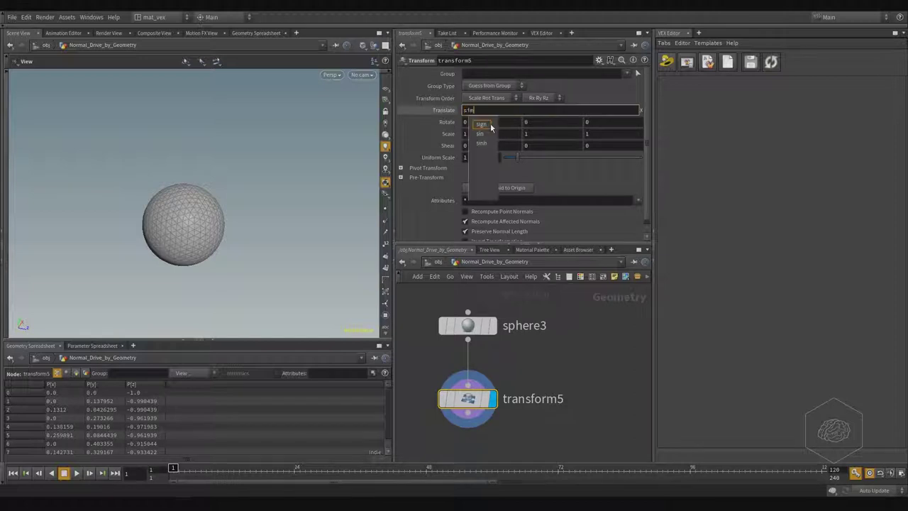
text(n)
click(490, 126)
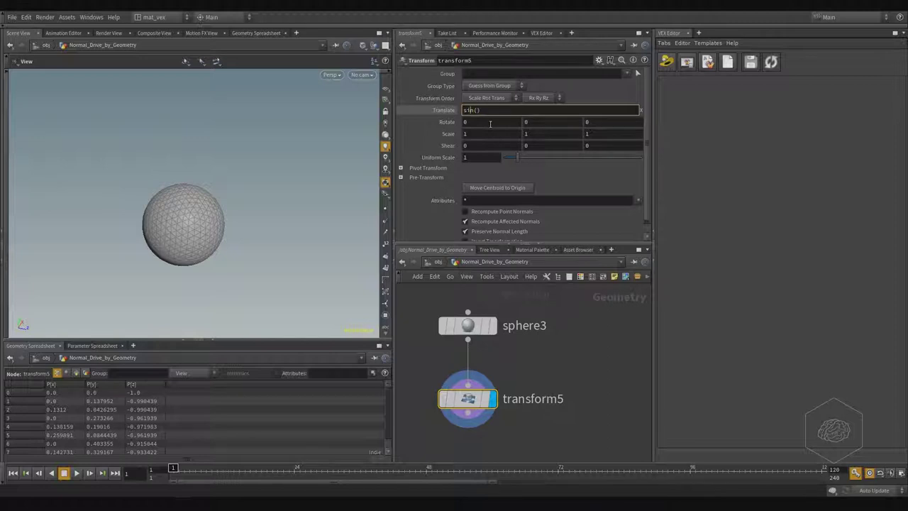
key(Return)
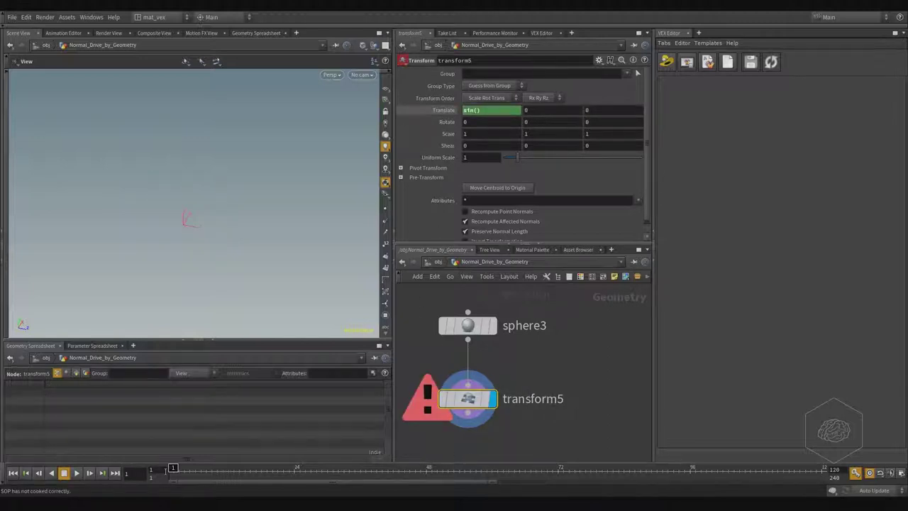
click(493, 110)
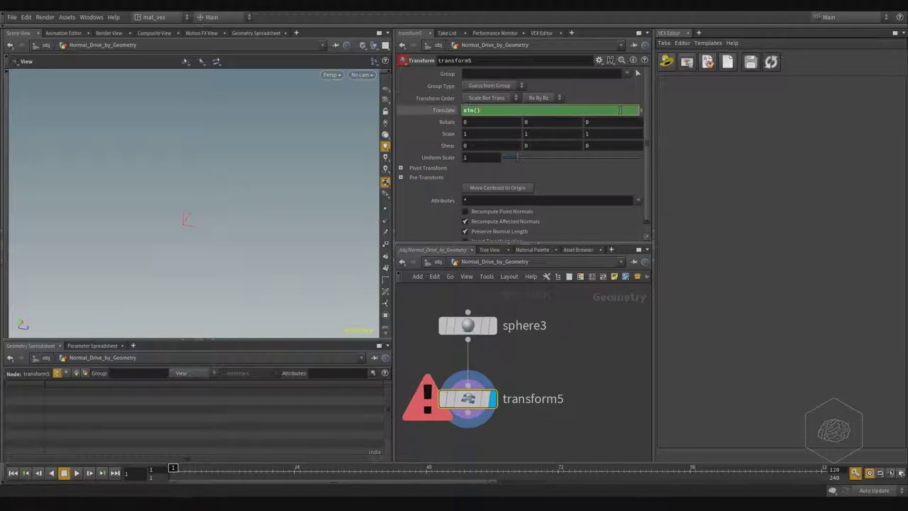
text(10)
key(Return)
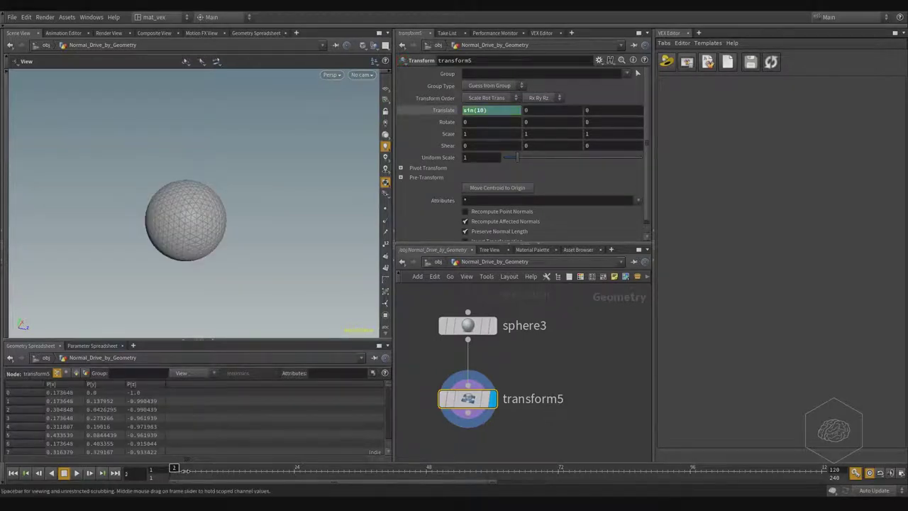
- Change Translate X to sin($F) and play the animation to preview the motion
mouse_move(175, 476)
mouse_down()
mouse_move(249, 478)
mouse_move(172, 475)
mouse_up()
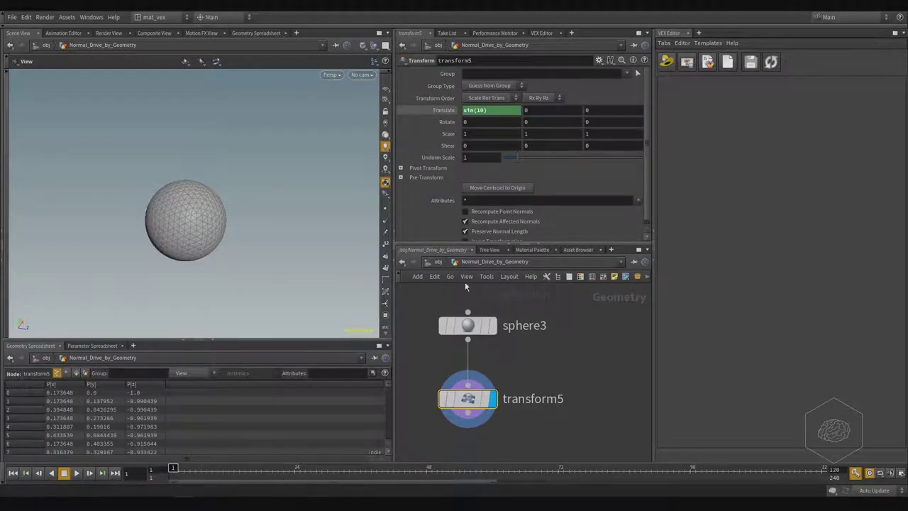
click(524, 112)
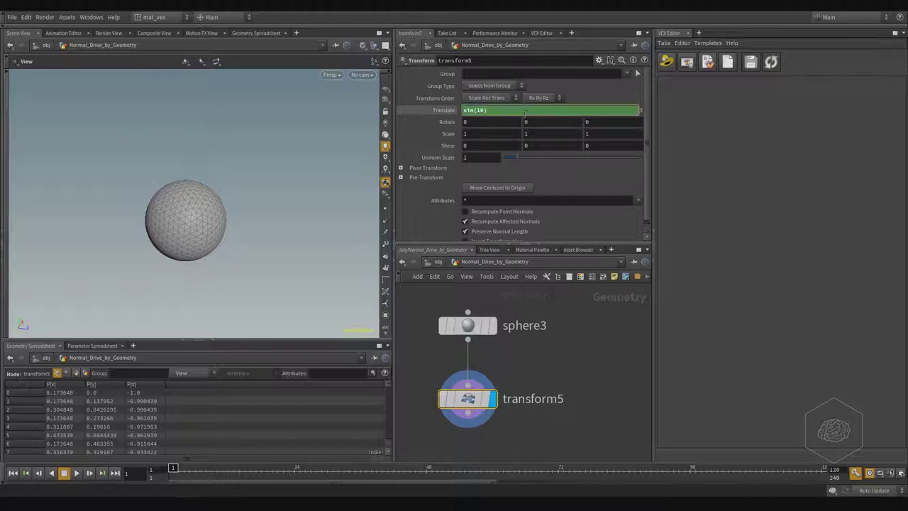
key(shift+Left)
key(shift+Left)
text($F)
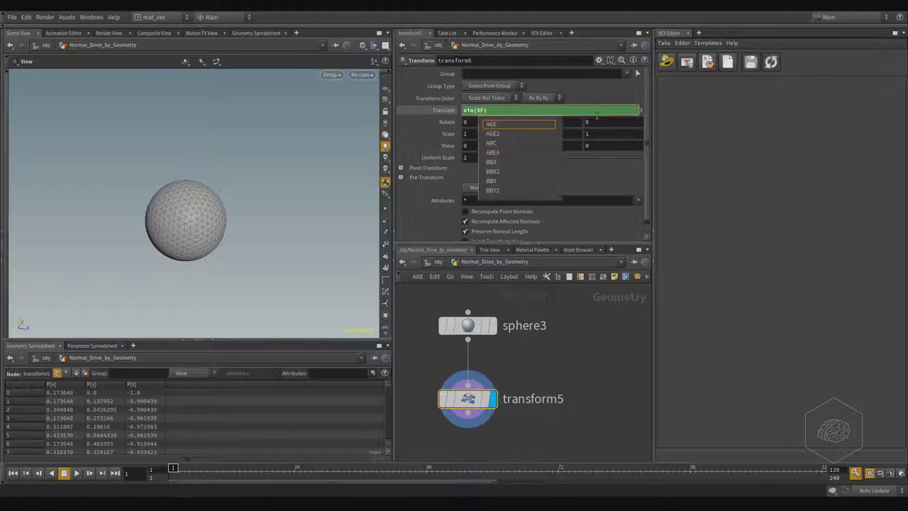
key(Return)
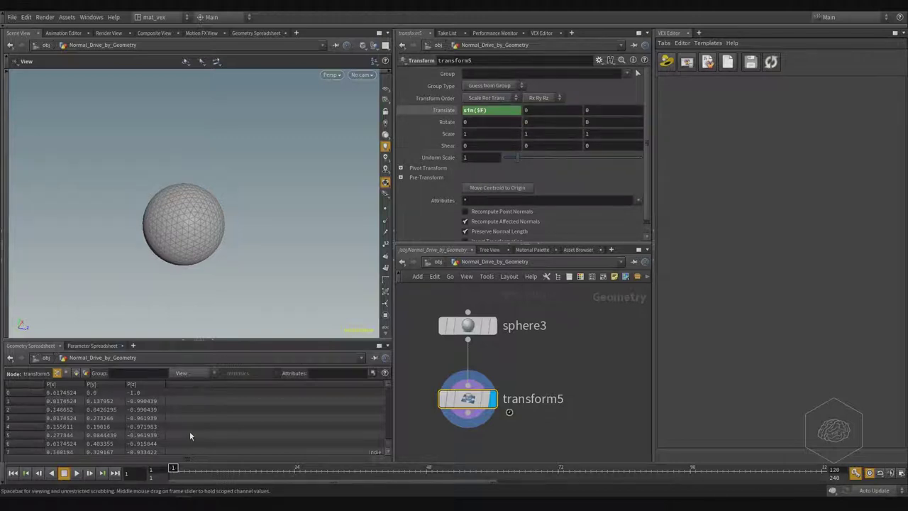
key(Up)
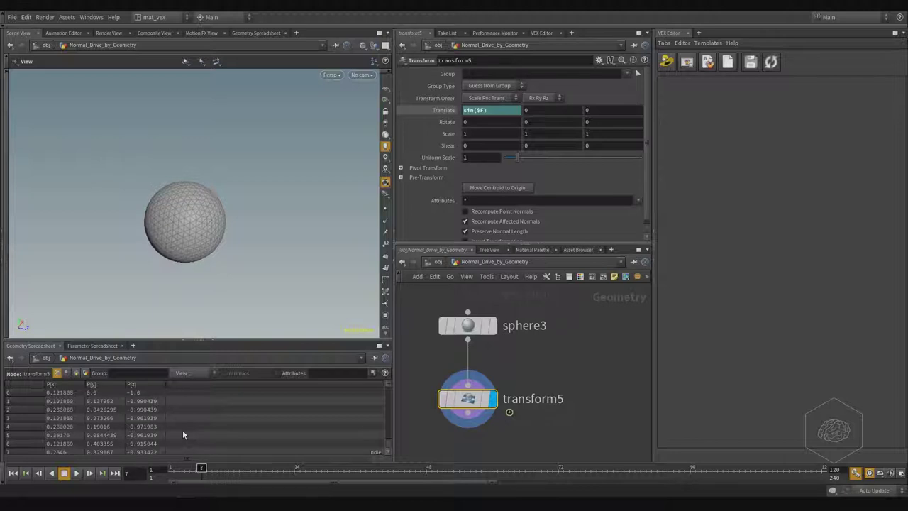
scroll(182, 432, down, 10)
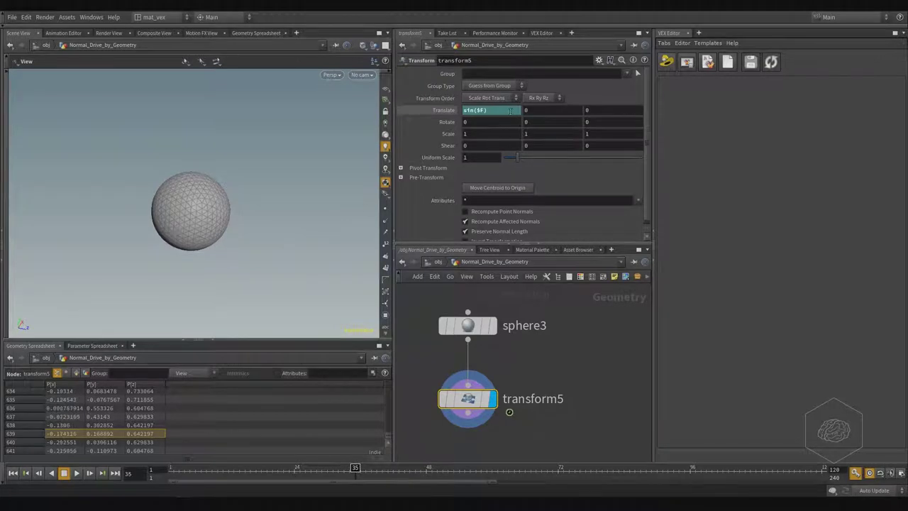
- Change the Translate X expression to sin($F*25) and play from the first frame
click(487, 111)
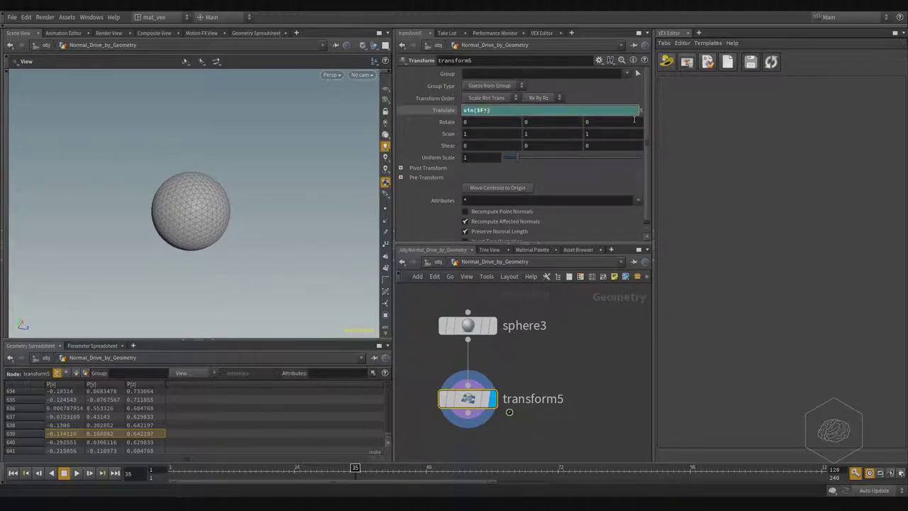
text(2)
text(5)
key(Return)
key(ctrl+Up)
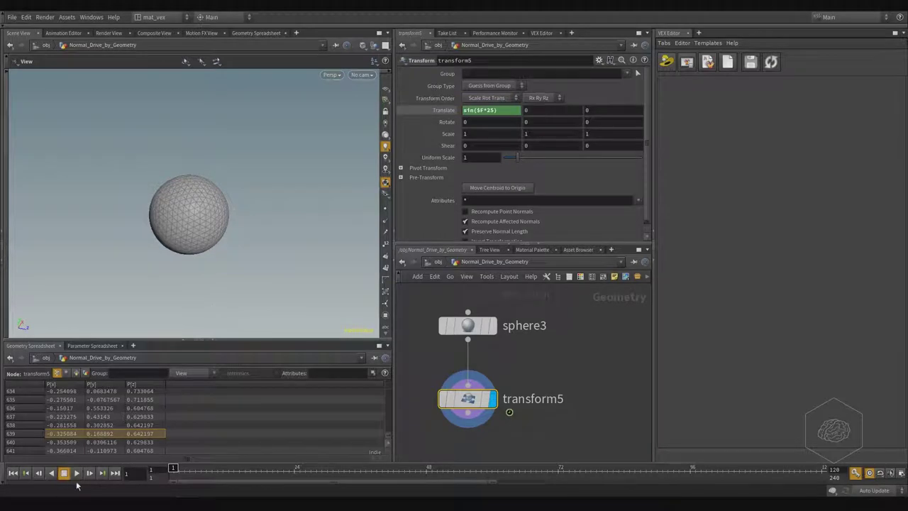
key(Up)
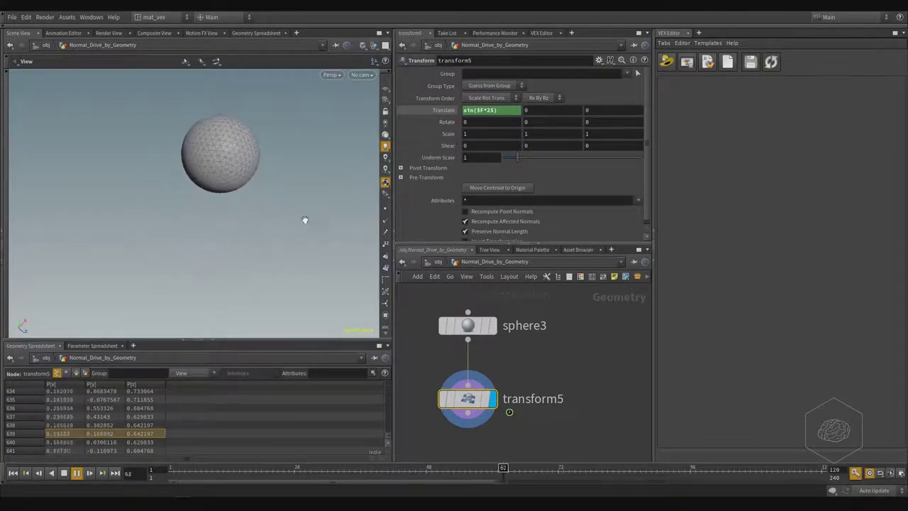
- Turn on the viewport reference grid, try dividing the expression by 5, then undo it
click(384, 93)
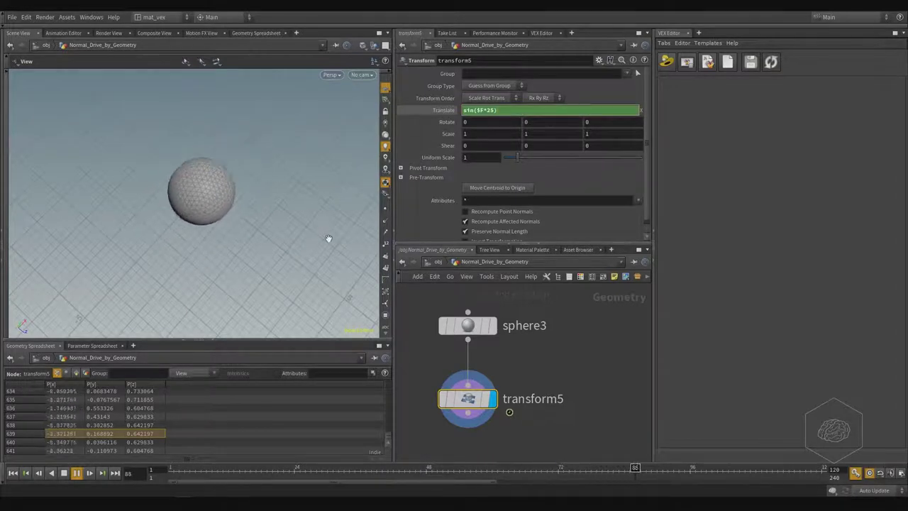
text(/)
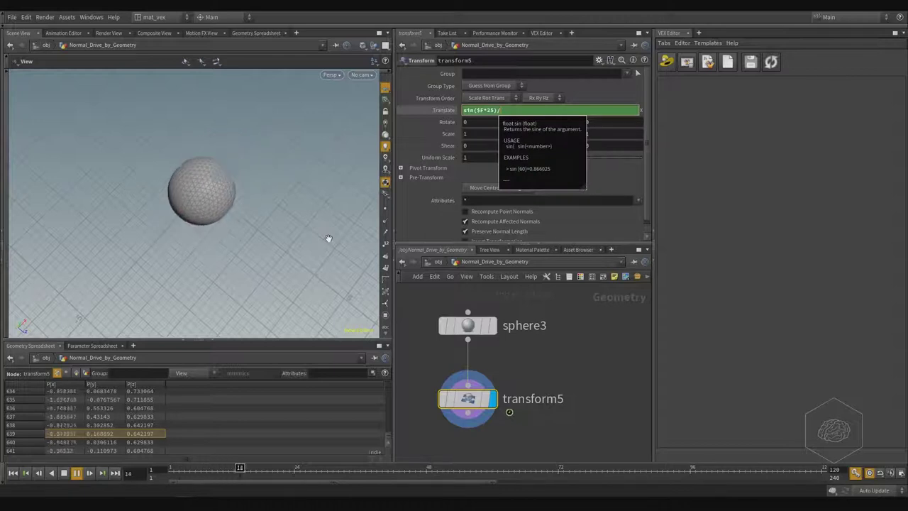
text(5)
key(Return)
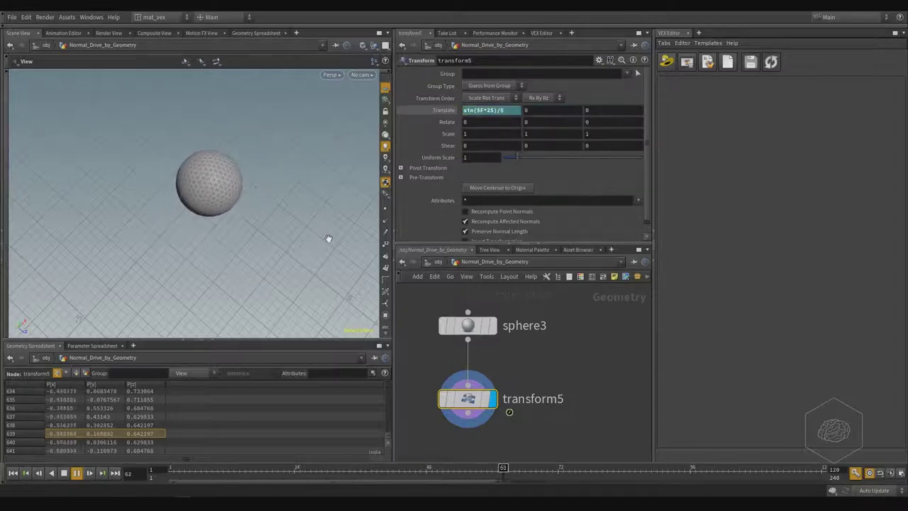
key(ctrl+z)
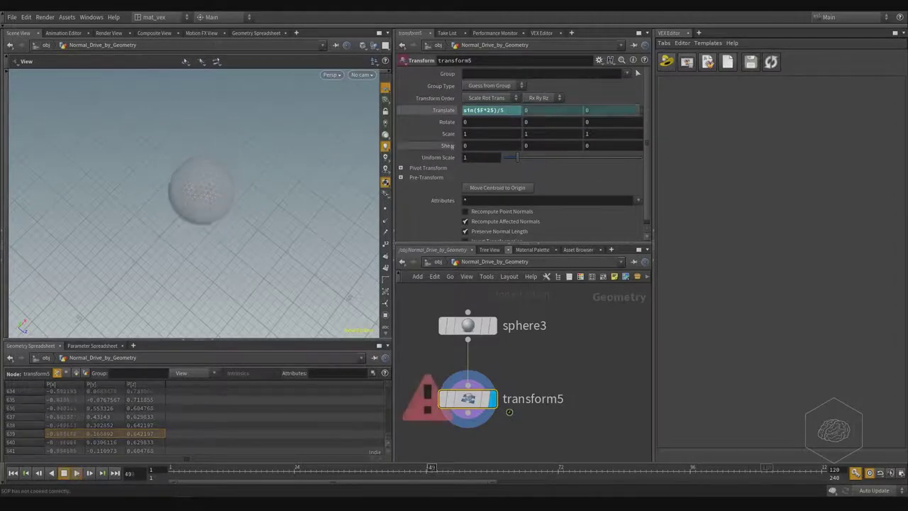
key(ctrl+z)
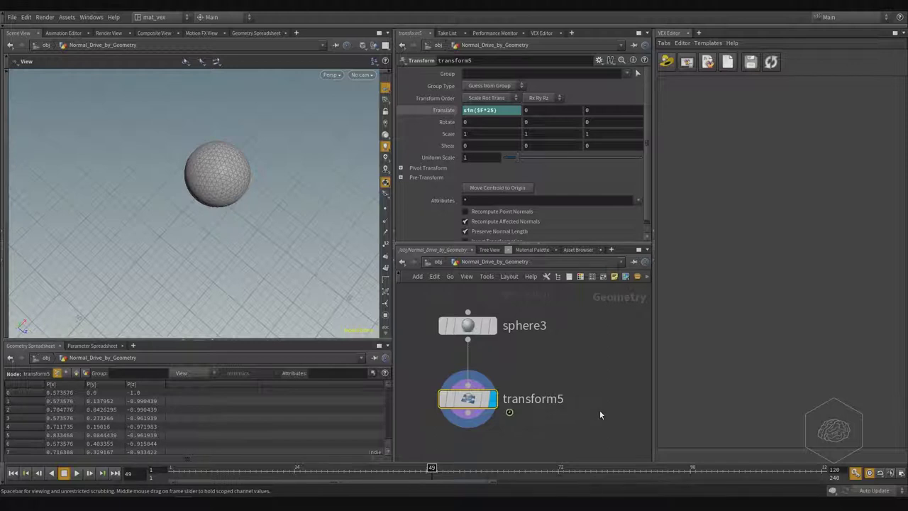
middle_drag(599, 414, 531, 323)
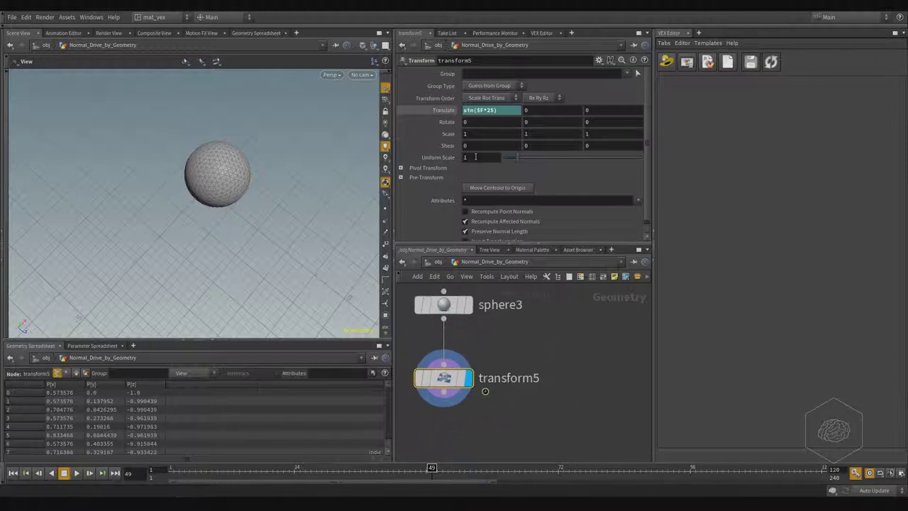
middle_drag(434, 315, 430, 369)
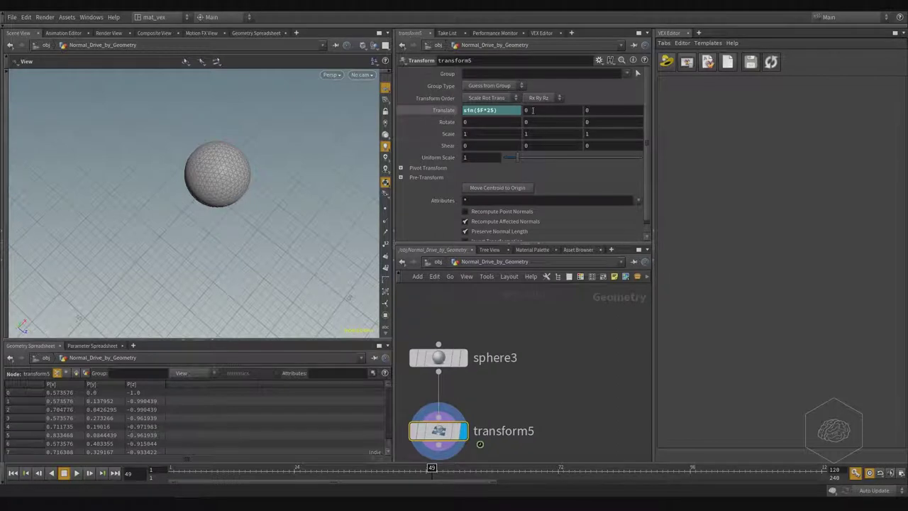
- Switch the Translate X expression from sin to cos($F*25) and preview the playback
click(498, 111)
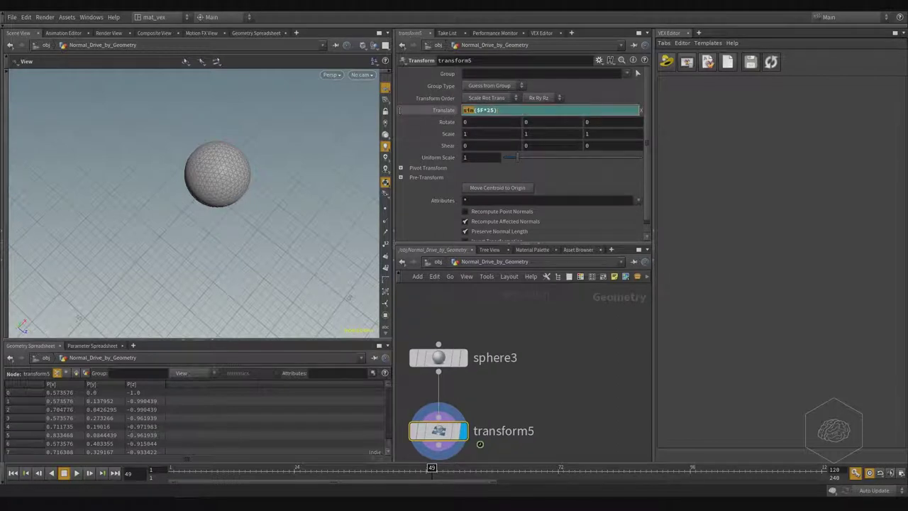
text(cos)
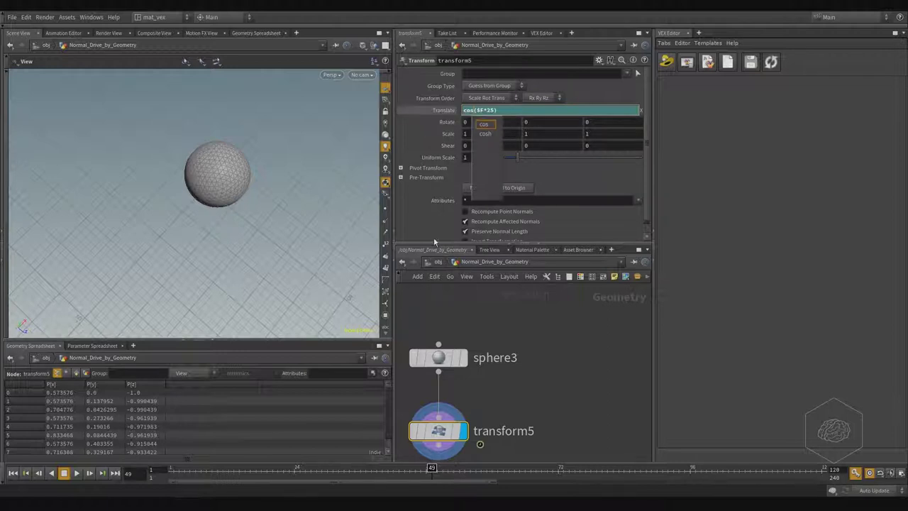
key(Return)
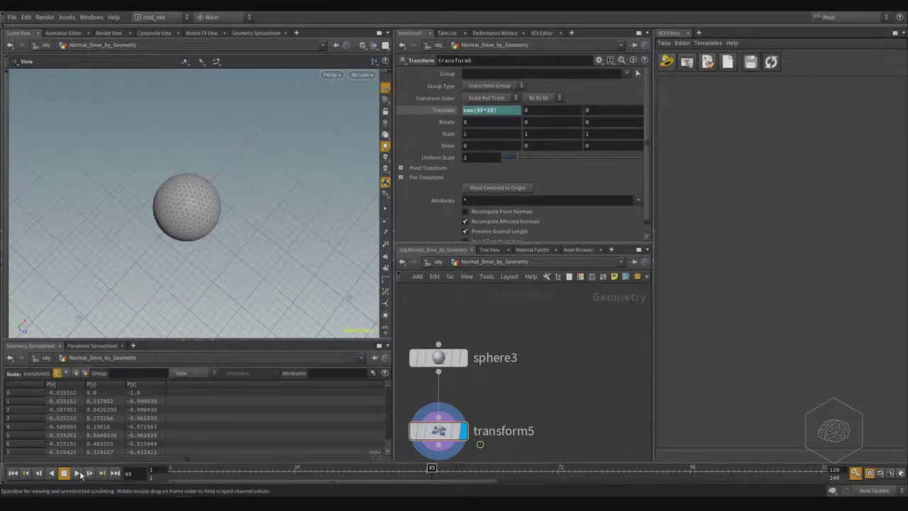
click(76, 472)
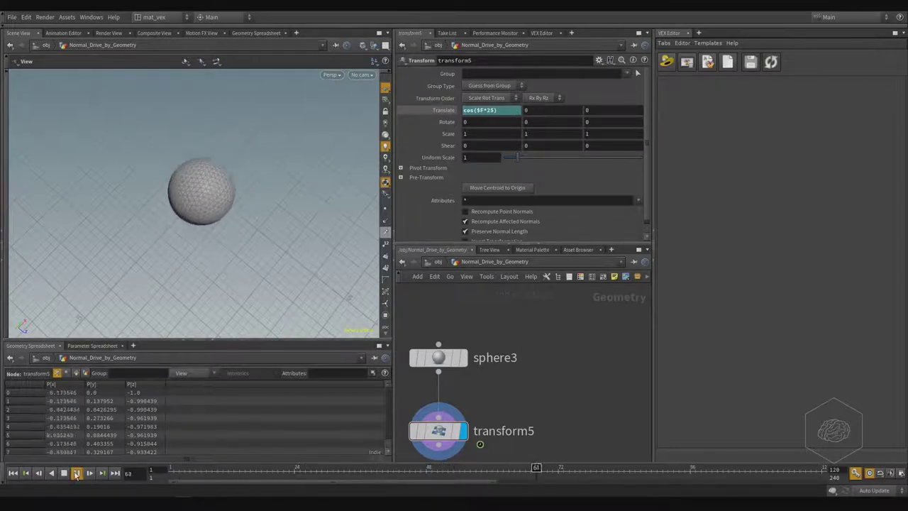
key(Up)
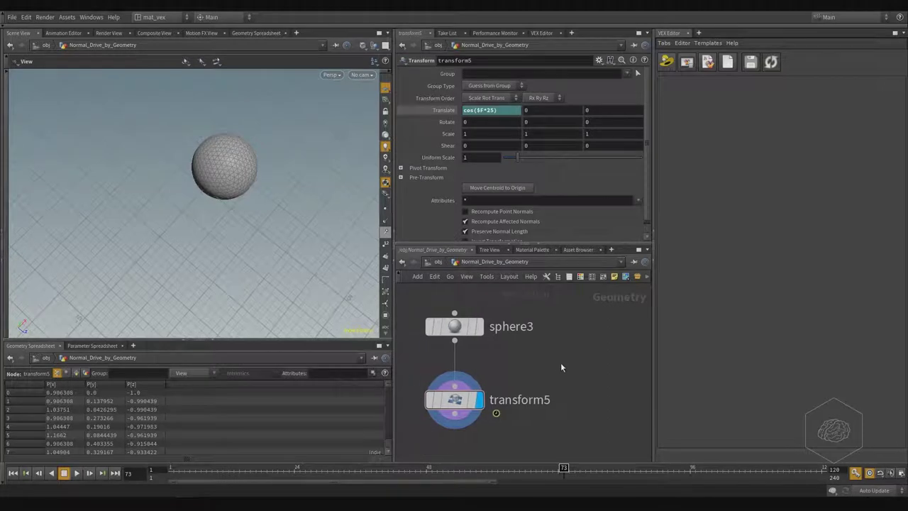
key(Tab)
- Add an Attribute Wrangle fed by sphere3, load it in the VEX Editor and display it
text(wrangle)
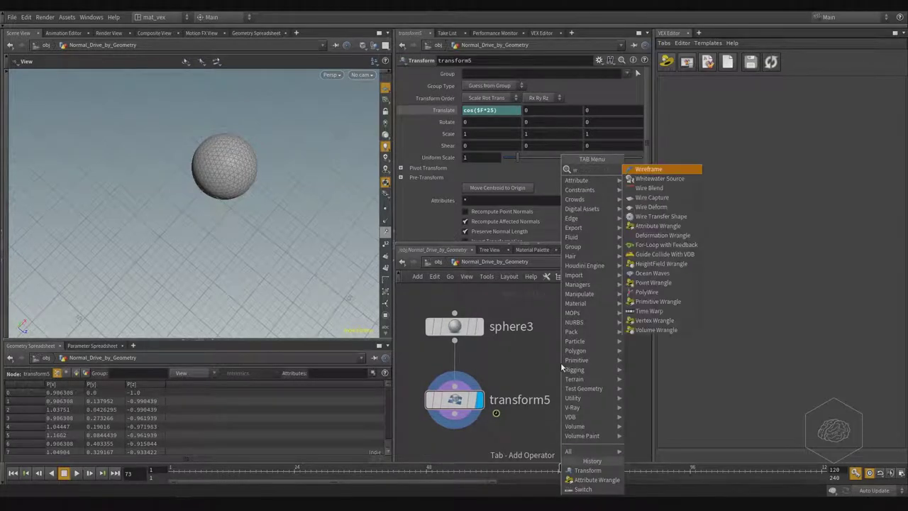
key(Return)
click(560, 362)
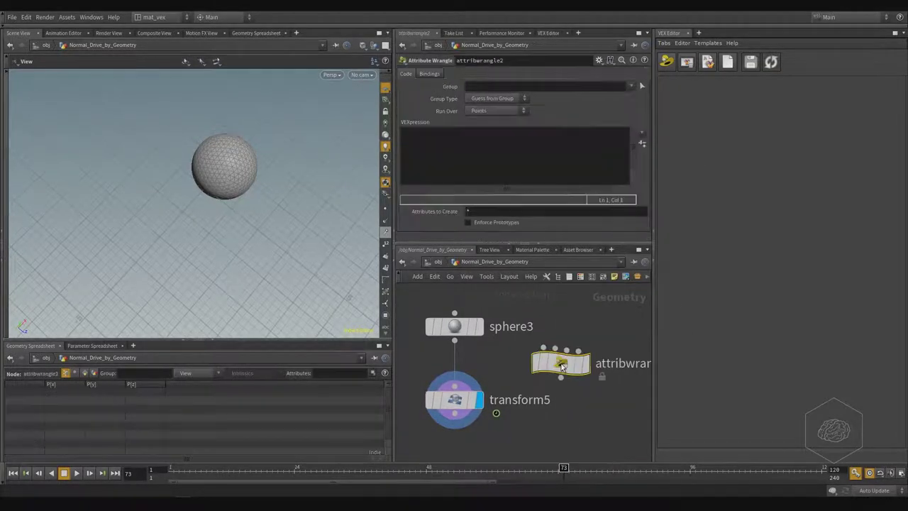
click(454, 340)
click(543, 349)
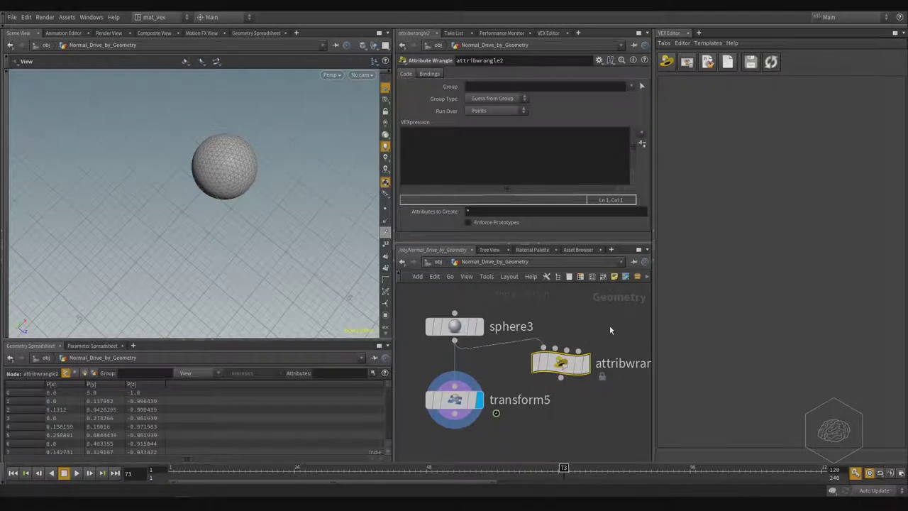
click(665, 63)
click(665, 352)
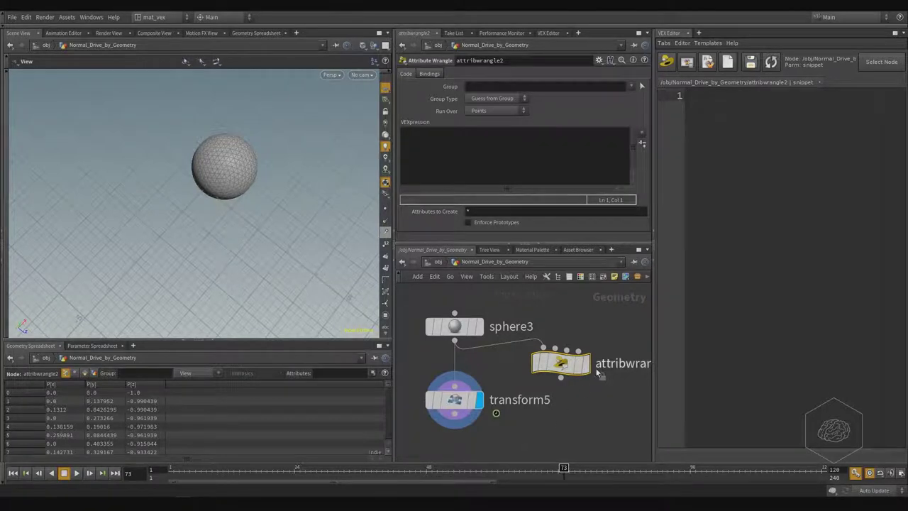
click(593, 332)
drag(573, 363, 577, 402)
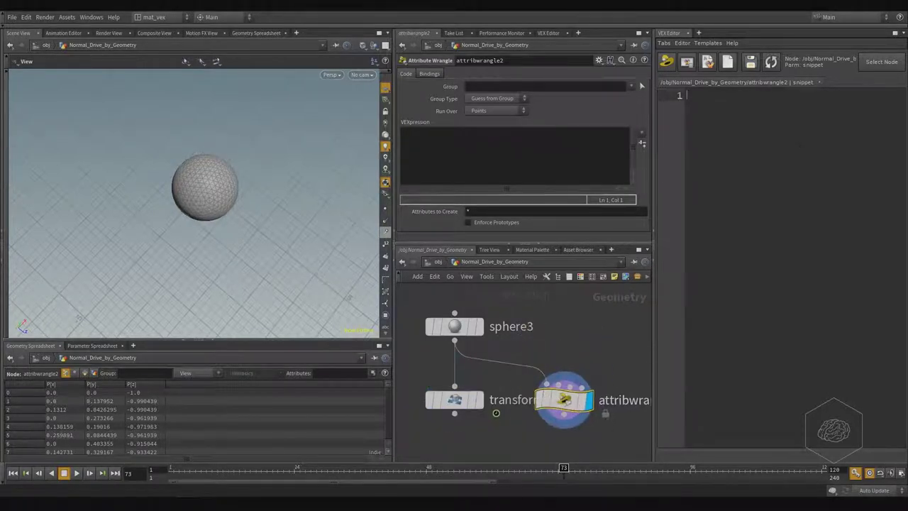
text(@)
text(P)
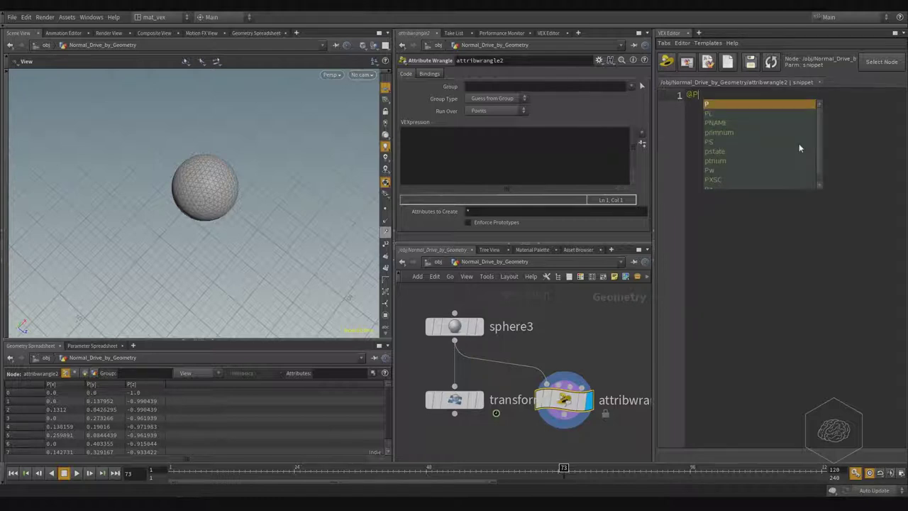
text( = )
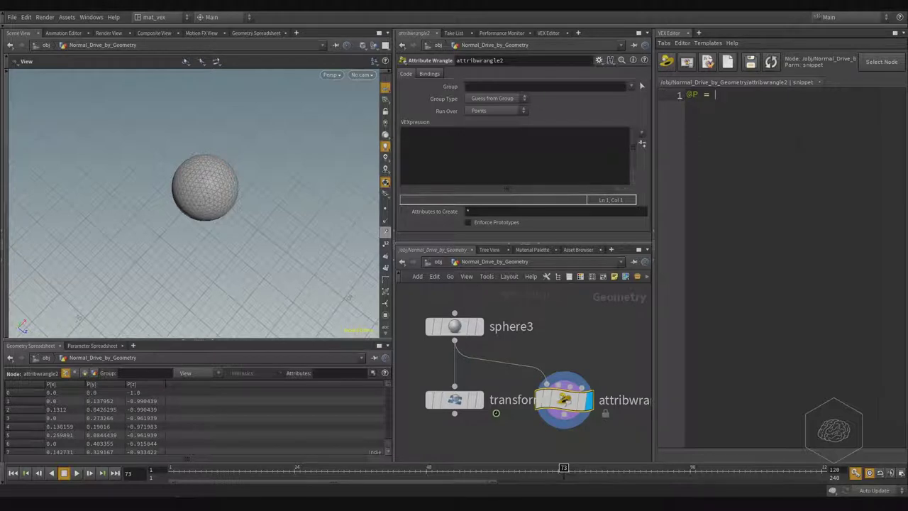
text(@P)
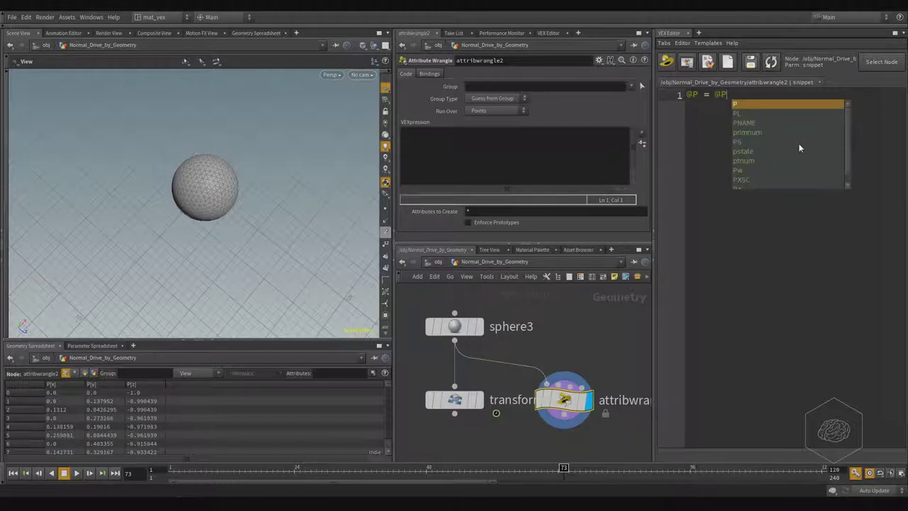
text( +)
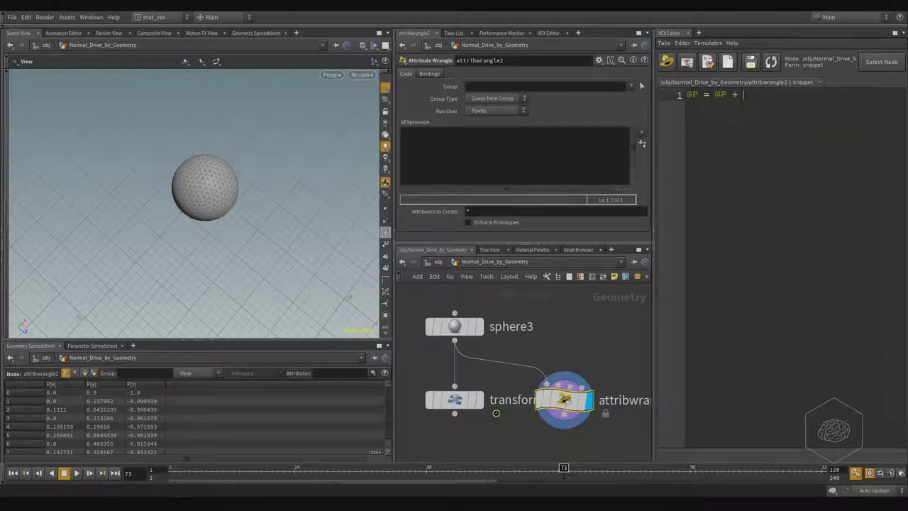
text( noise)
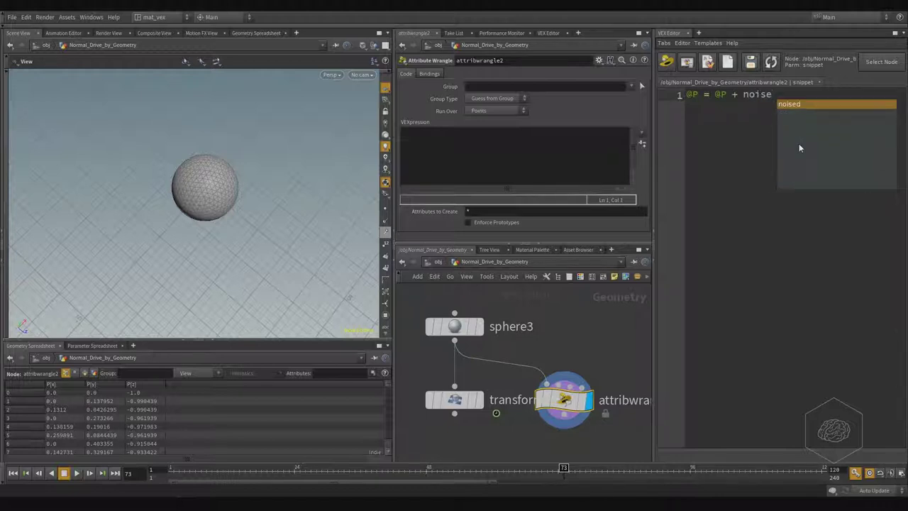
text( ())
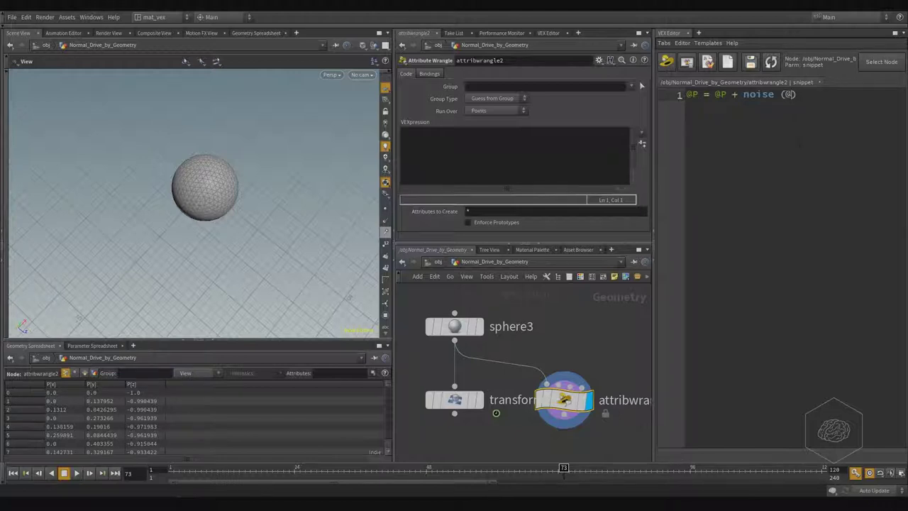
text(@Time)
text(*5)
click(750, 62)
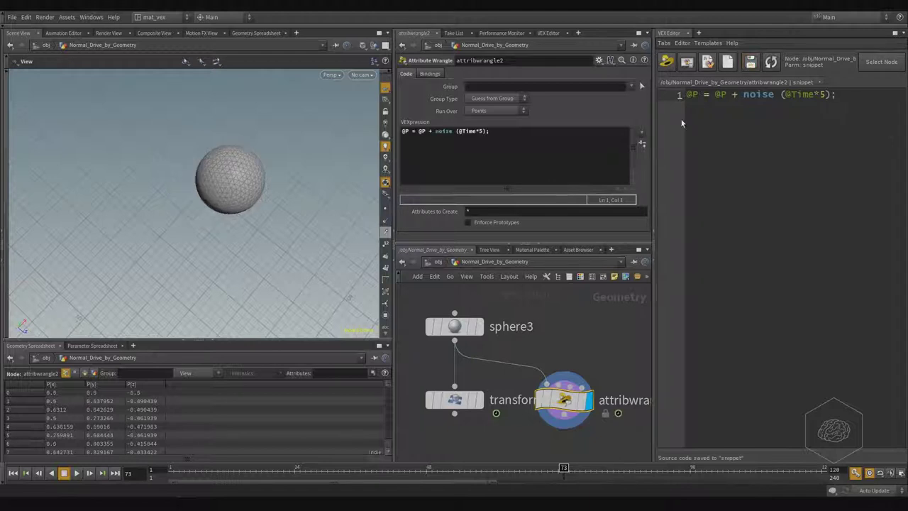
click(174, 469)
click(78, 472)
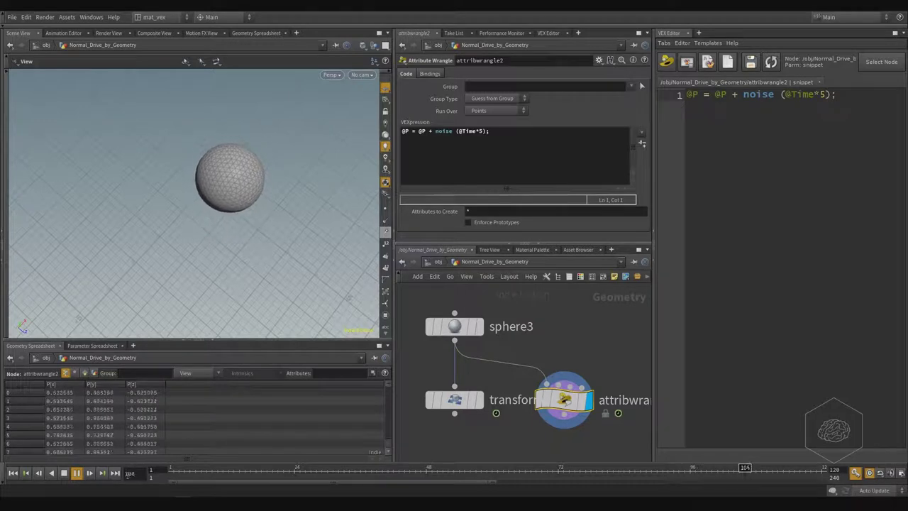
click(78, 473)
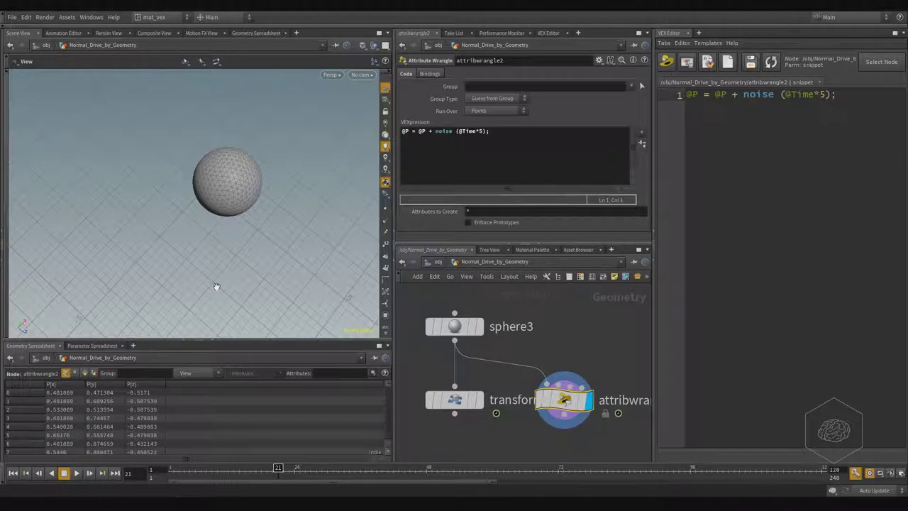
click(418, 132)
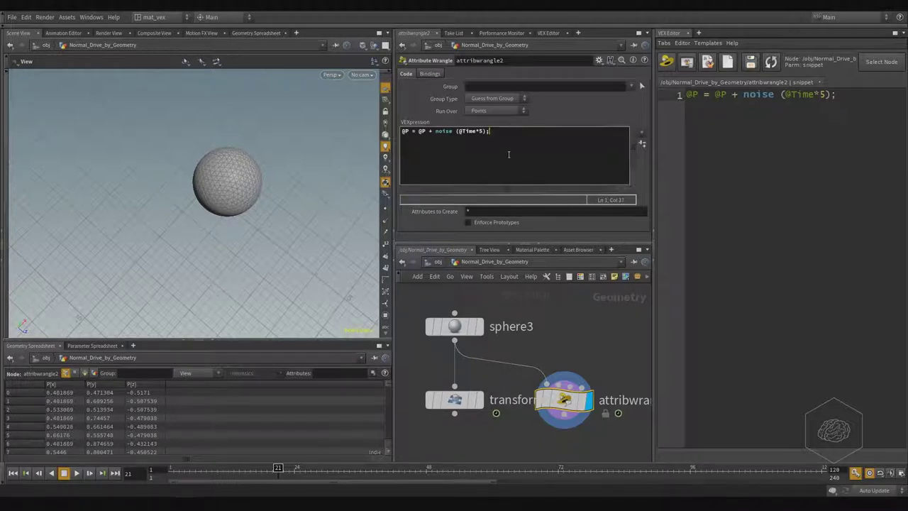
click(416, 132)
click(679, 97)
text(//)
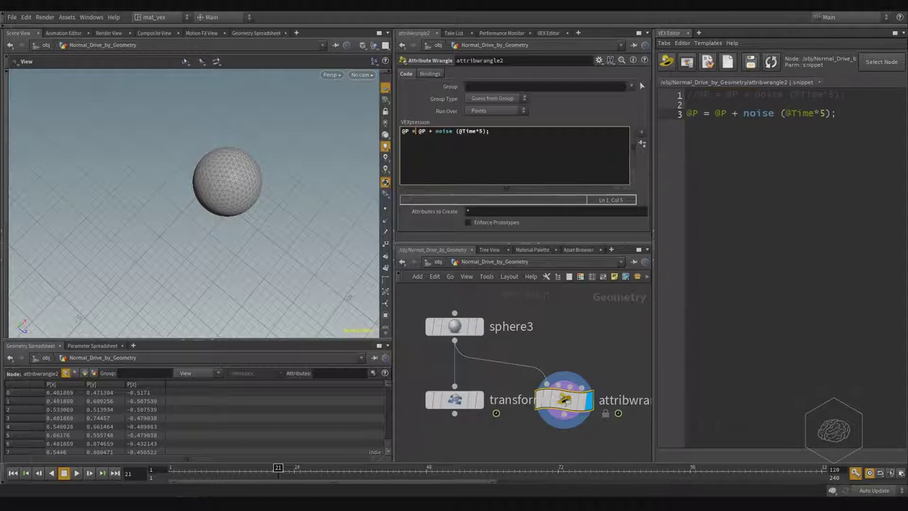
text(.x)
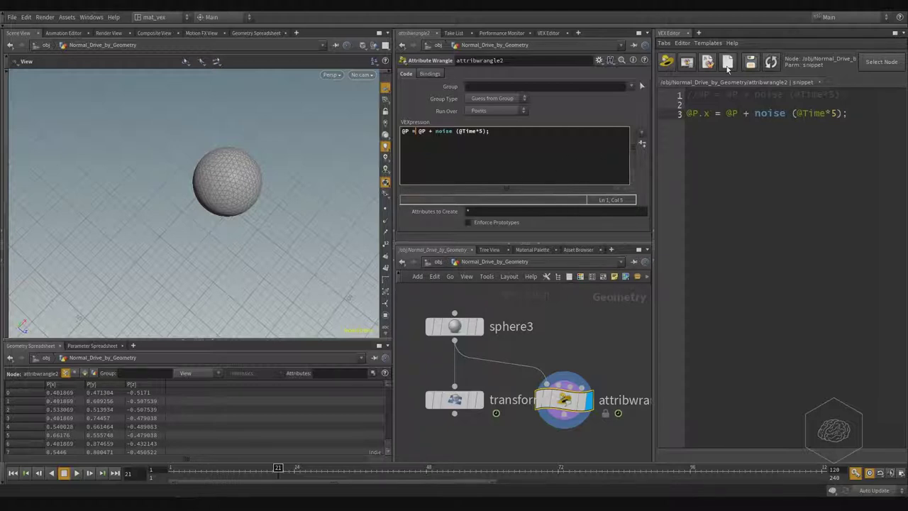
click(753, 63)
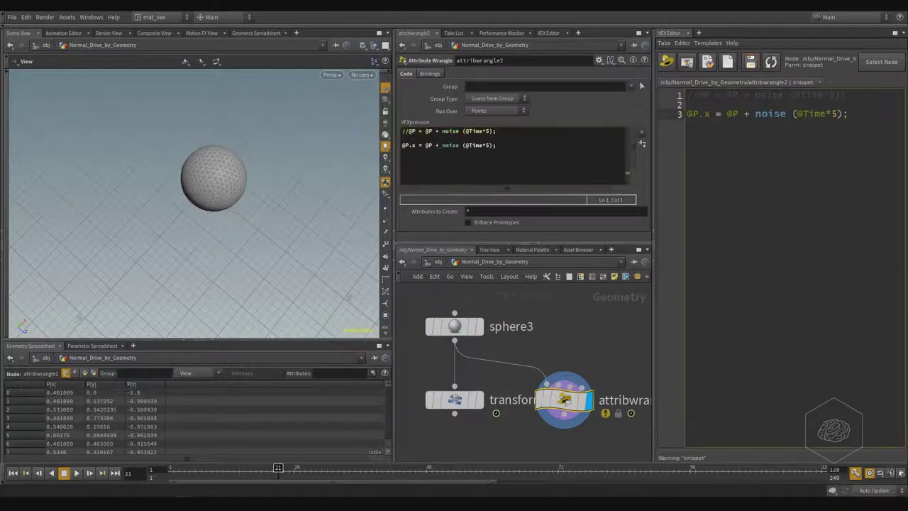
click(172, 471)
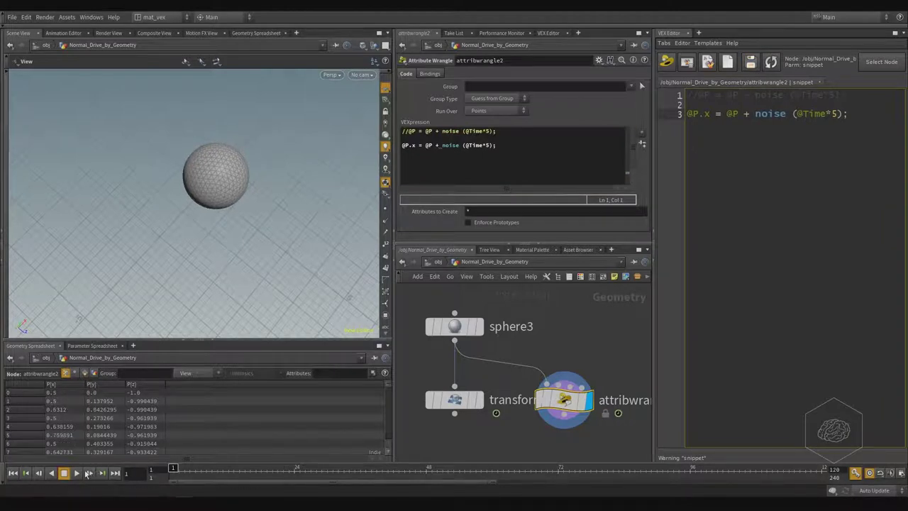
click(78, 473)
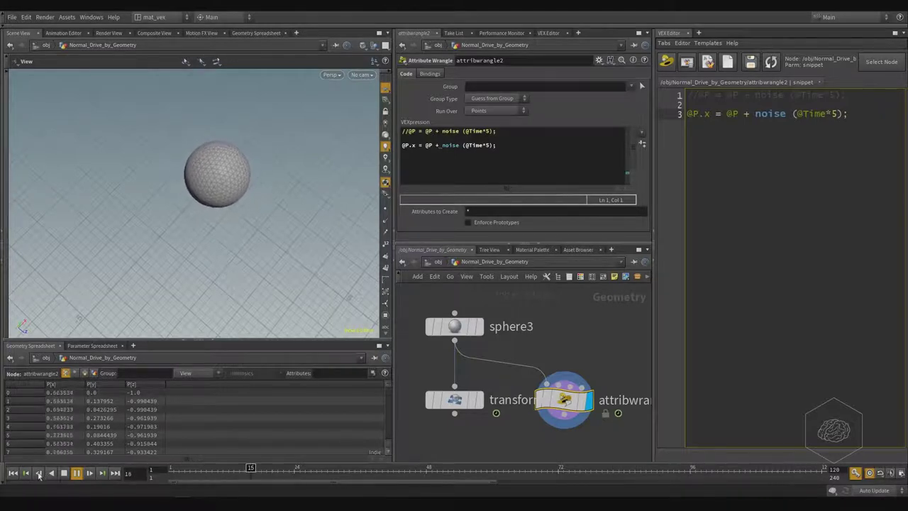
key(Up)
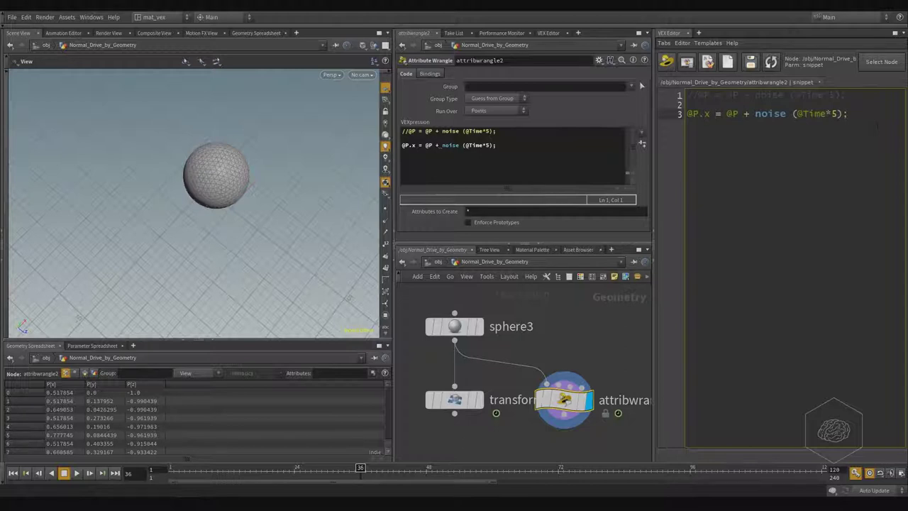
text(+)
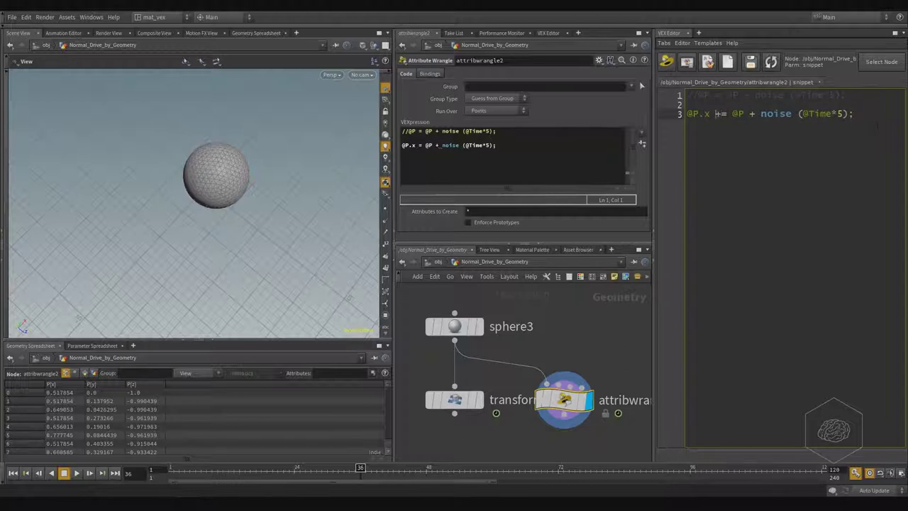
drag(715, 114, 732, 114)
click(732, 114)
drag(732, 114, 743, 114)
text(sin)
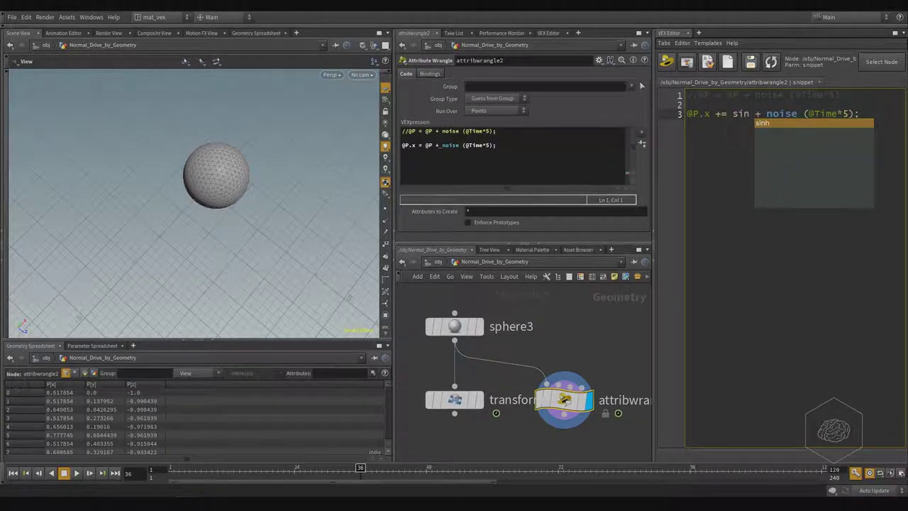
key(Right)
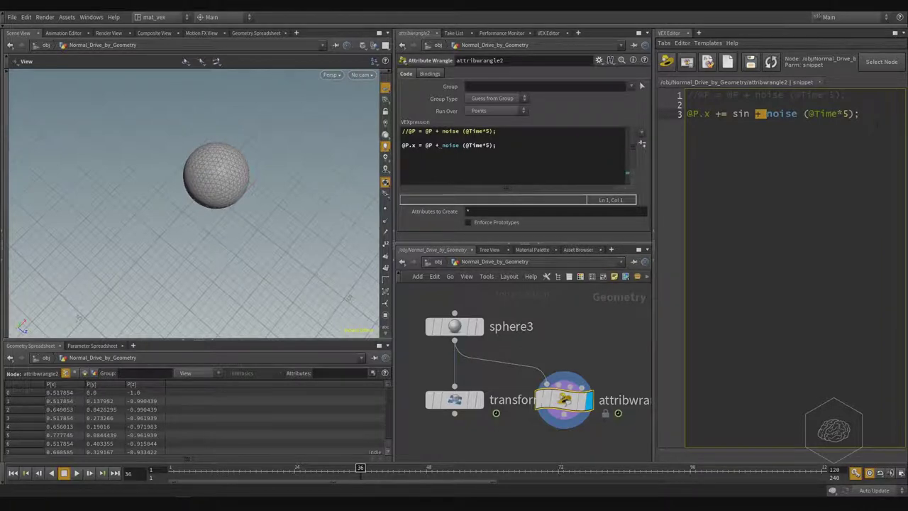
key(Delete)
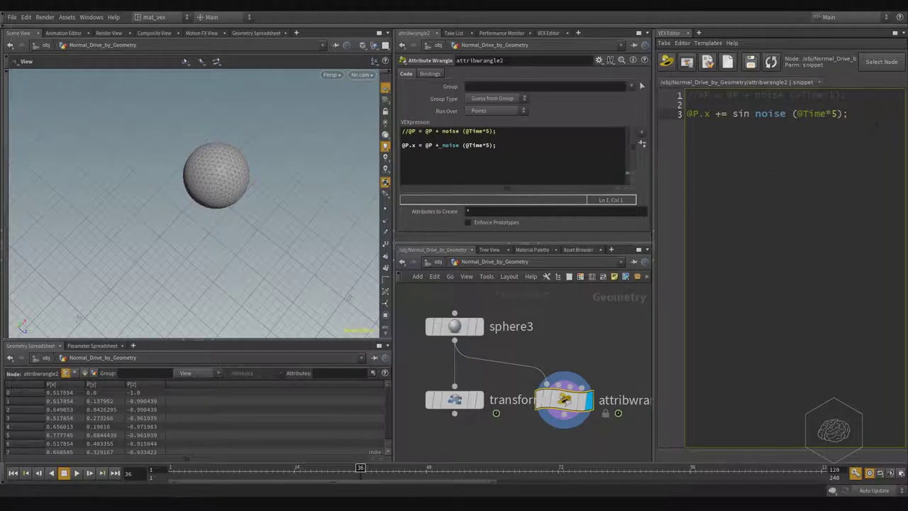
text(()
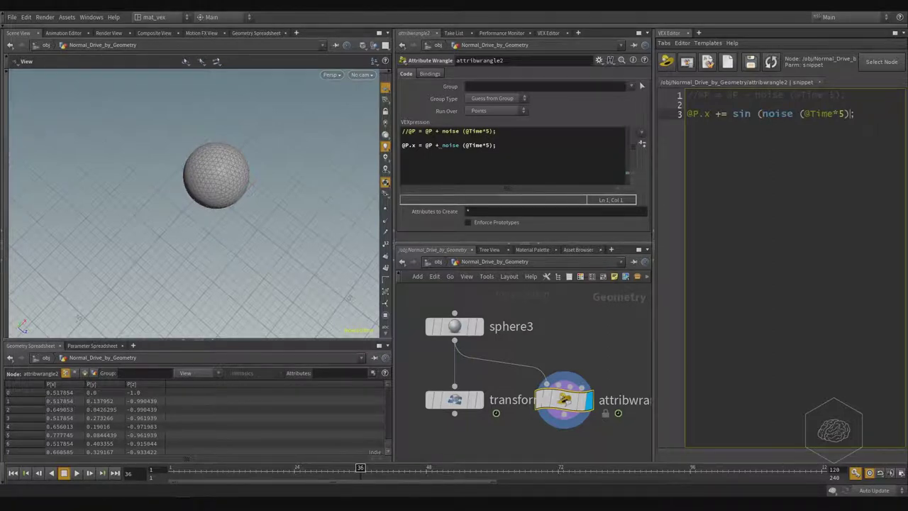
text())
- Apply the new code and play the animation from frame 1
click(749, 64)
click(528, 149)
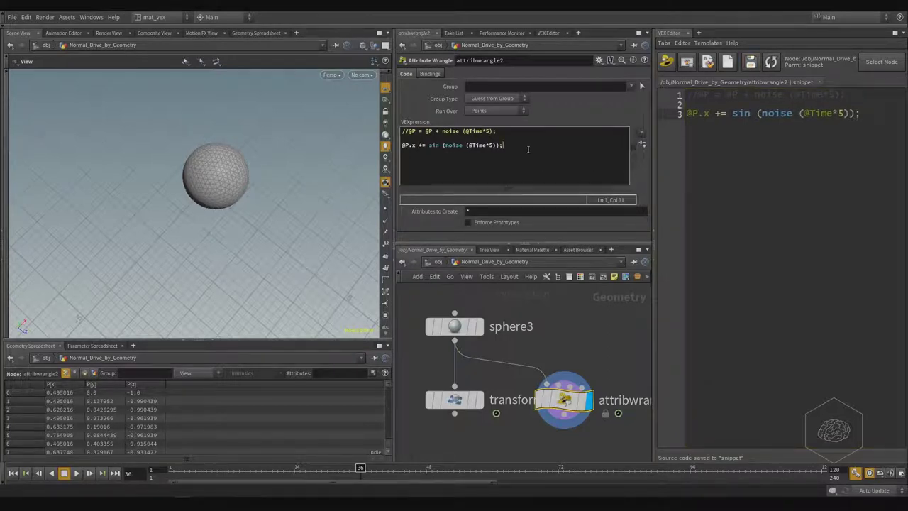
drag(360, 468, 172, 469)
click(77, 472)
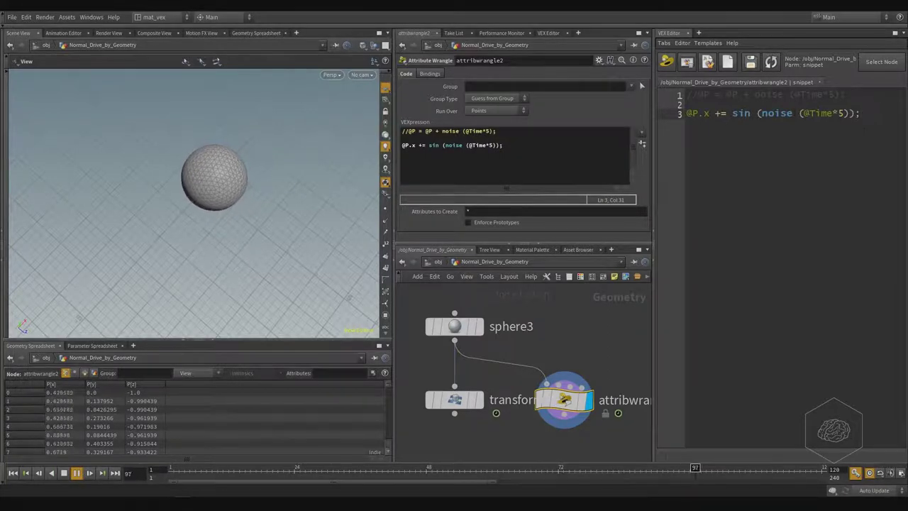
click(76, 473)
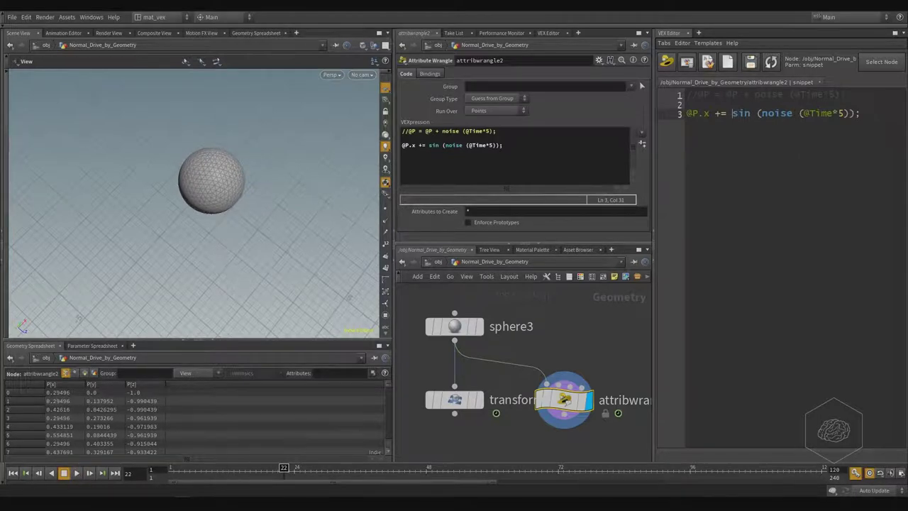
key(shift+Right)
key(shift+Right)
key(shift+Right)
key(shift+Right)
key(shift+Right)
key(shift+Right)
key(Left)
key(shift+Right)
key(shift+Right)
key(shift+Right)
key(shift+Right)
key(shift+Right)
key(shift+Right)
key(shift+Right)
key(shift+Right)
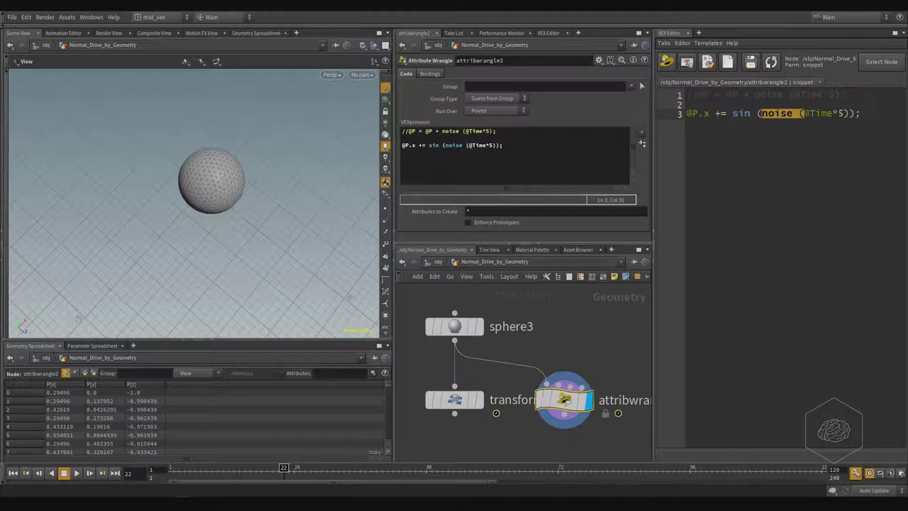
click(686, 104)
click(764, 113)
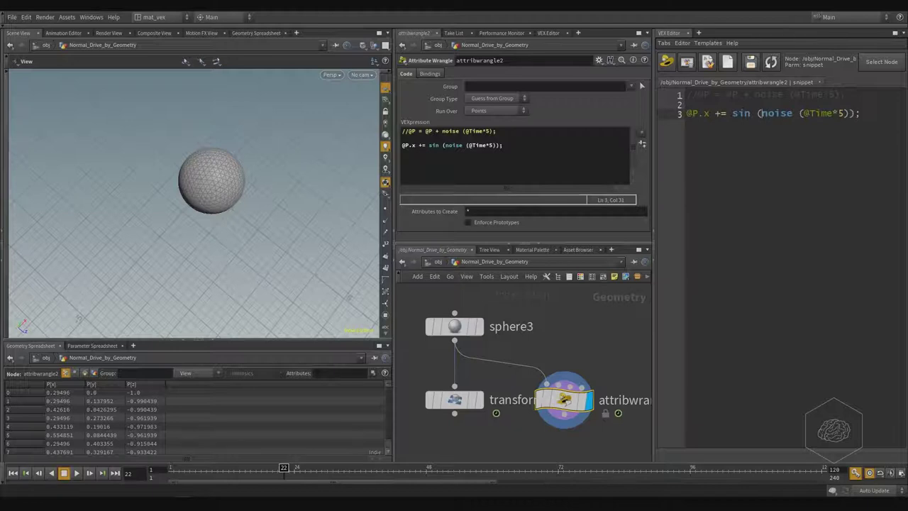
key(shift+Right)
key(shift+Right)
key(shift+Right)
key(shift+Right)
key(shift+Right)
key(BackSpace)
key(BackSpace)
- Apply the noise-free code and replay from frame 1 to watch the sine motion
drag(187, 474, 92, 484)
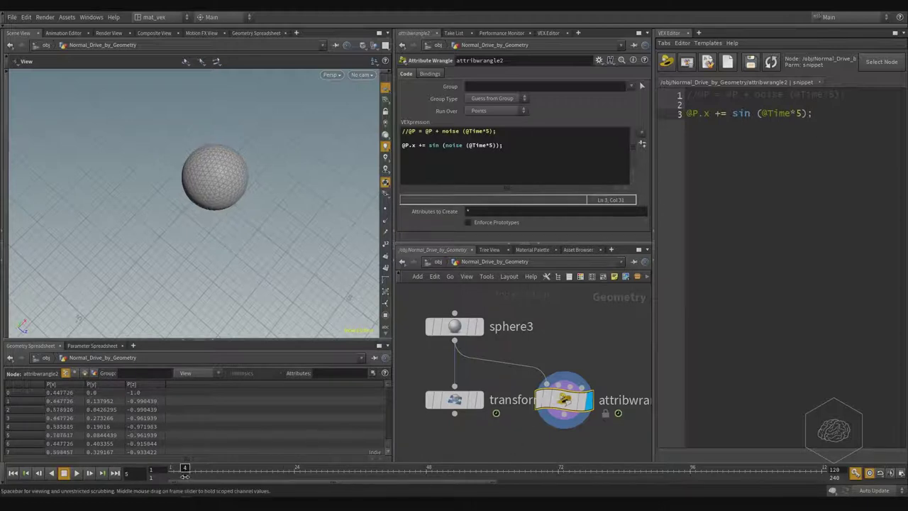
click(76, 472)
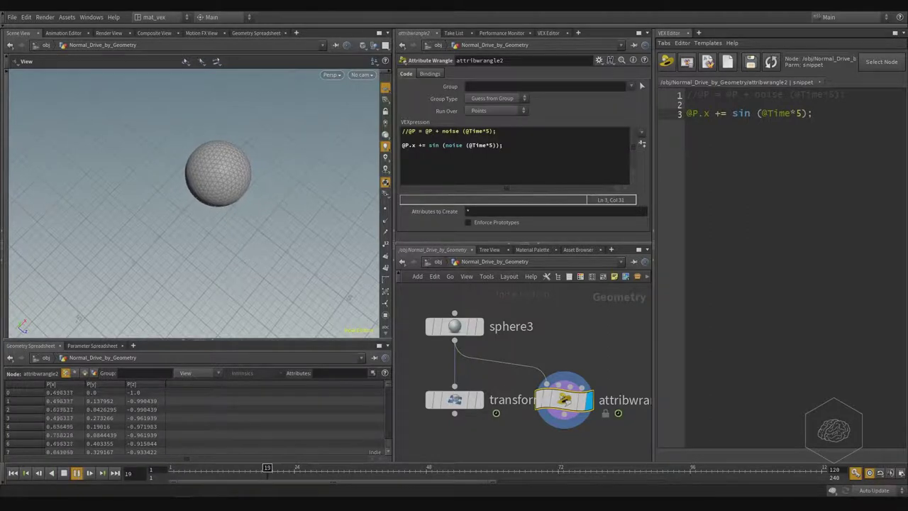
click(355, 480)
key(ctrl+s)
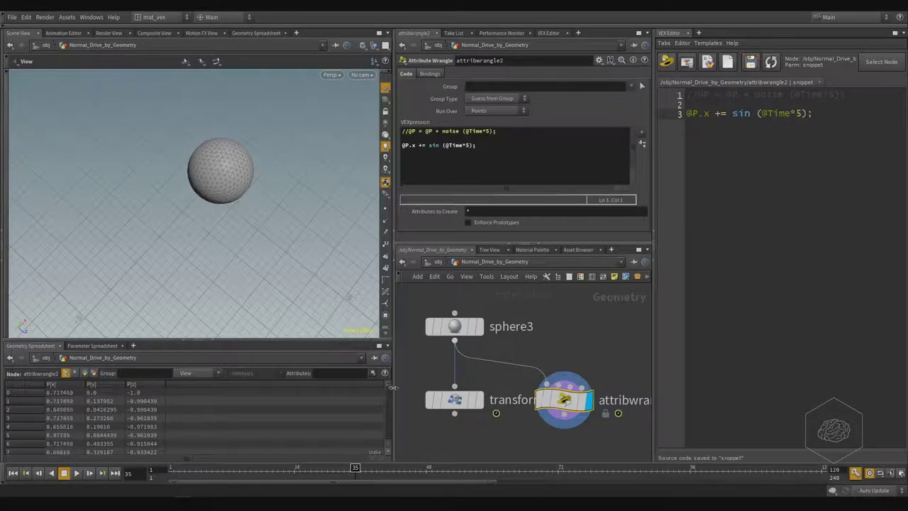
click(76, 472)
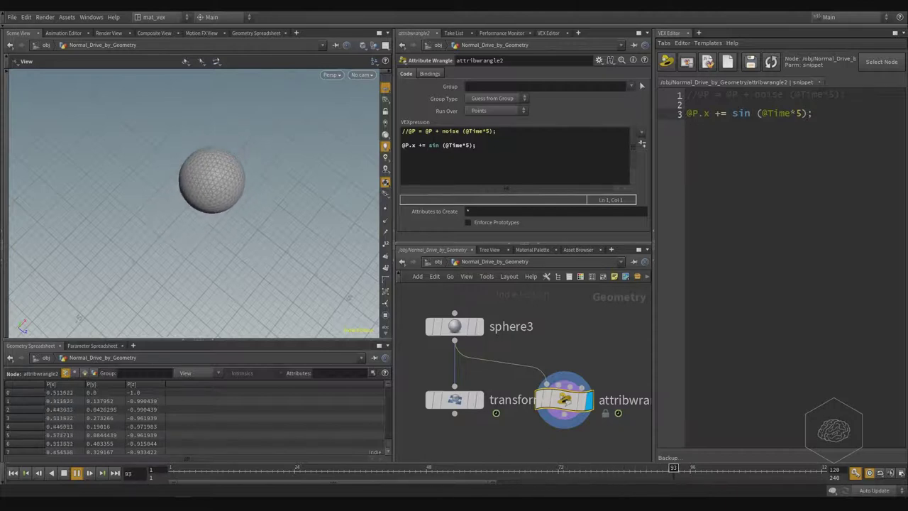
click(64, 472)
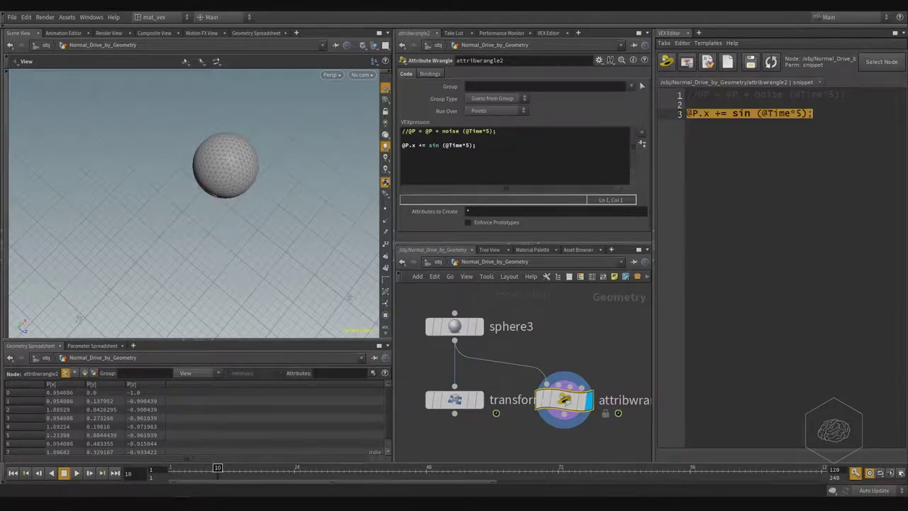
- Duplicate line 3 onto a new fourth line and select its sin for retyping
key(Return)
text(@P.x += sin (@Time*5);)
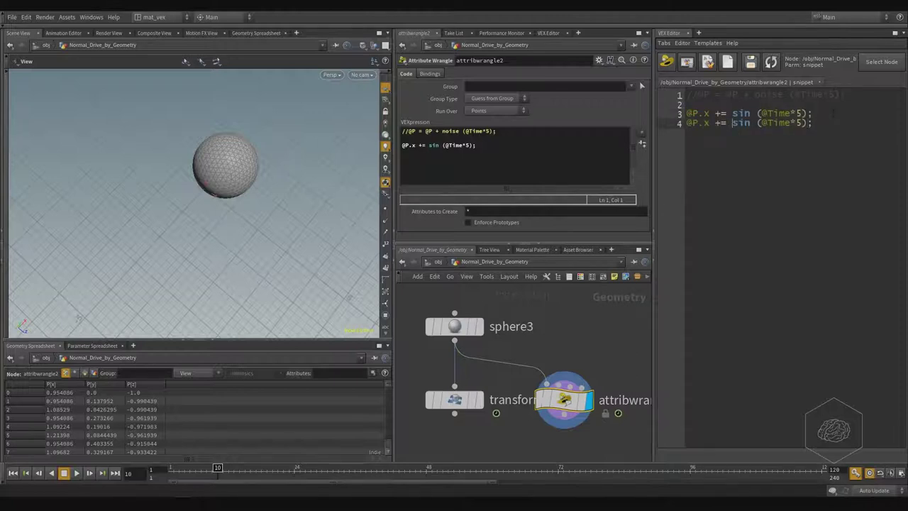
drag(732, 122, 742, 123)
text(co)
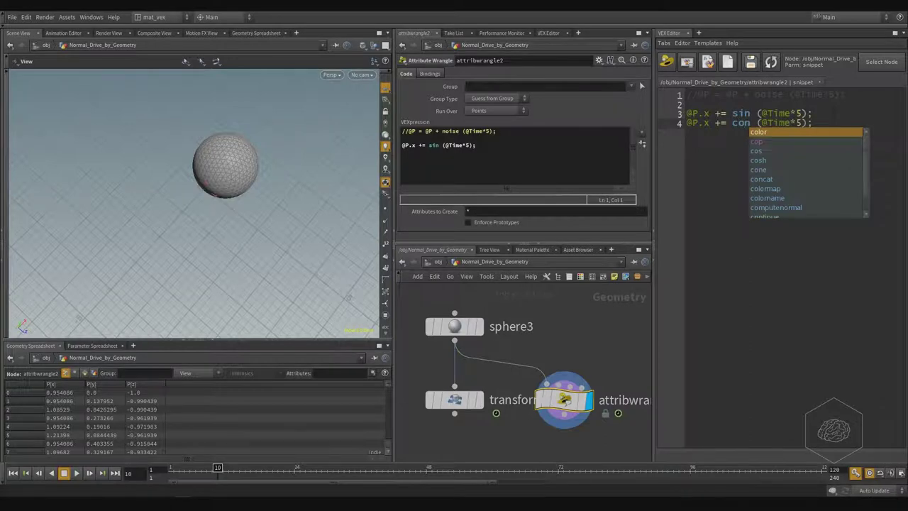
key(Delete)
text(s)
key(Down)
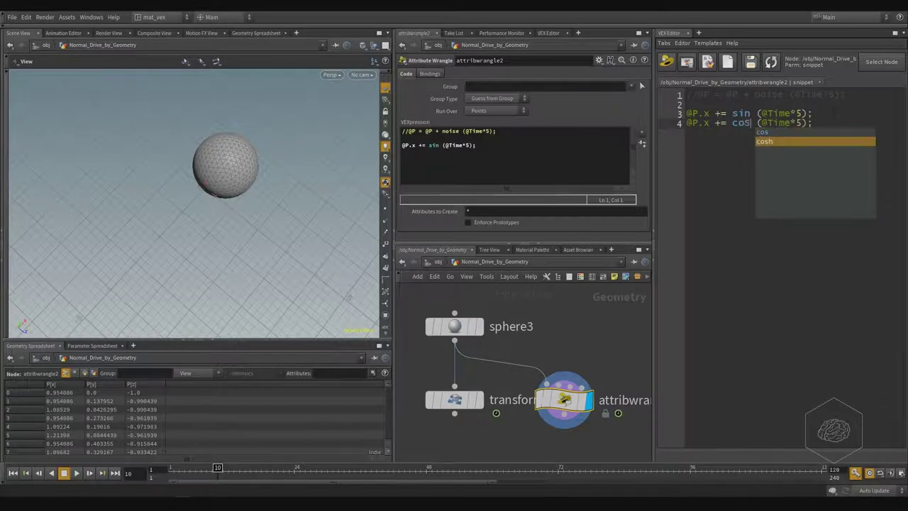
key(Escape)
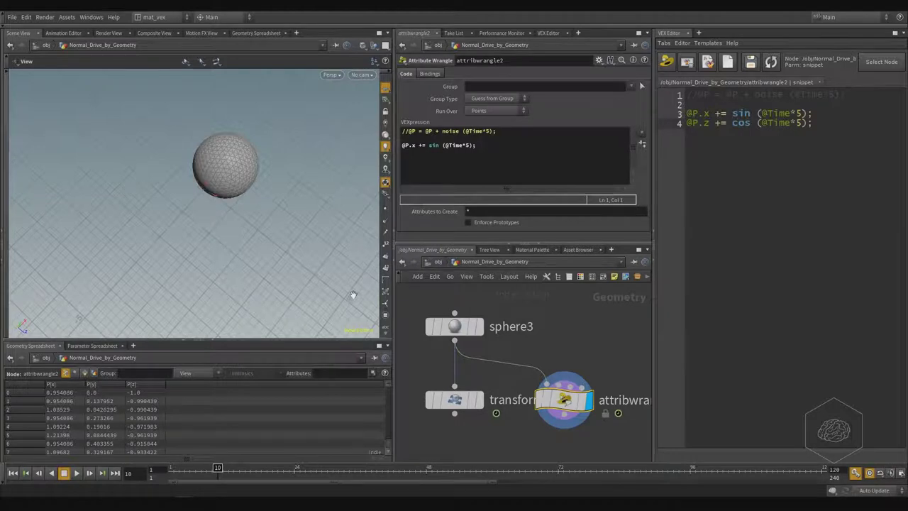
click(174, 471)
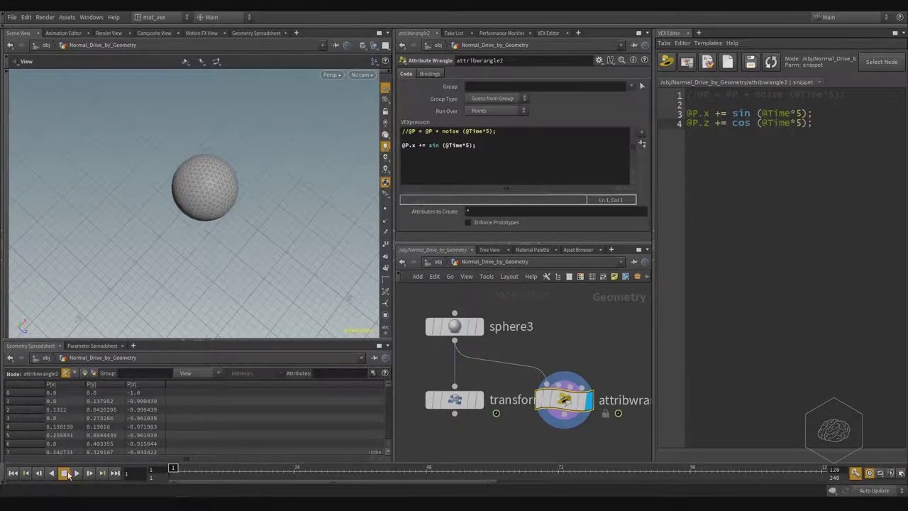
- Apply the cos line, then append *10 to both the sin and cos lines during playback
click(759, 62)
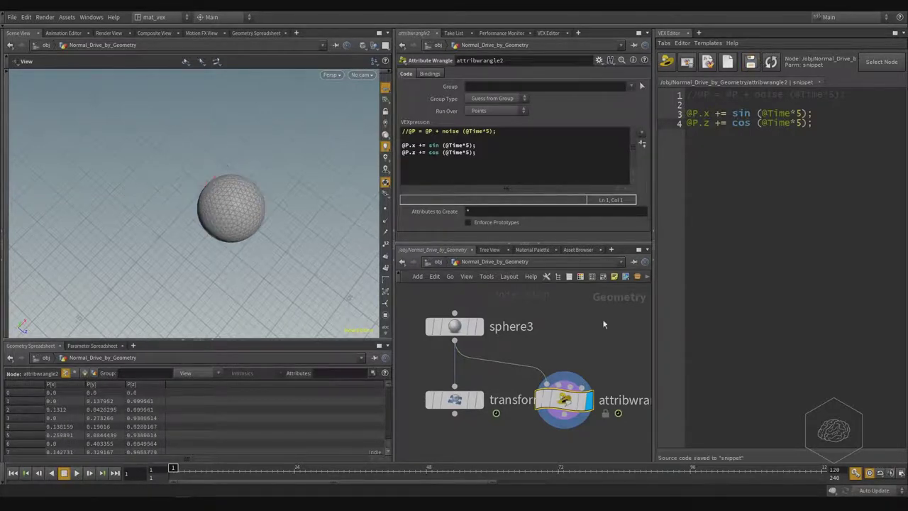
click(76, 473)
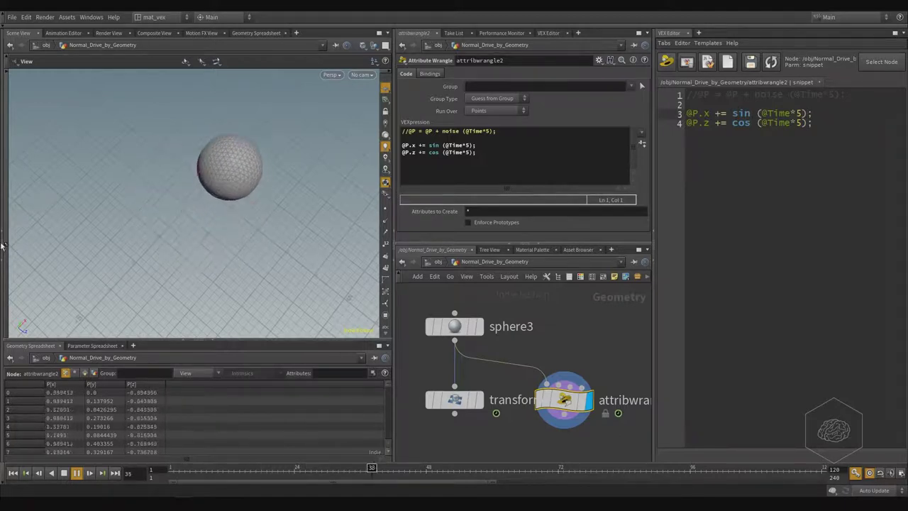
click(481, 144)
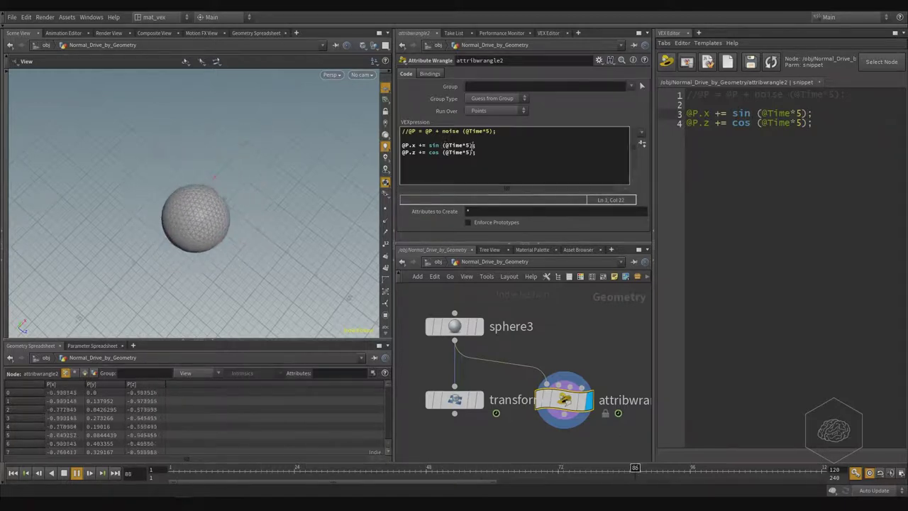
text(*10)
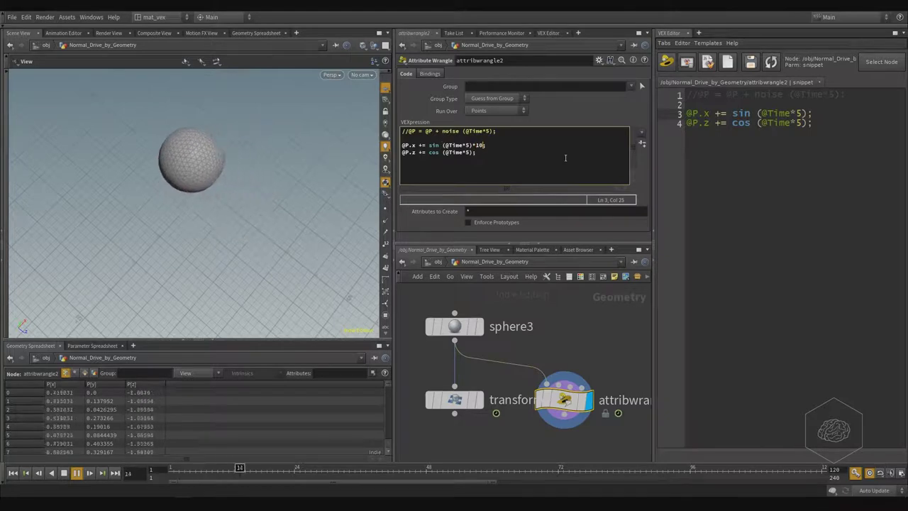
key(Down)
text(*10)
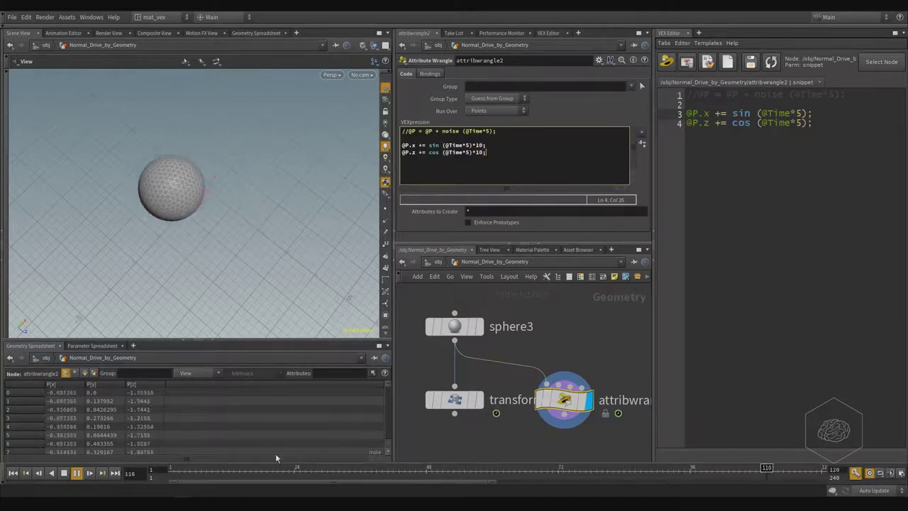
click(64, 473)
click(26, 472)
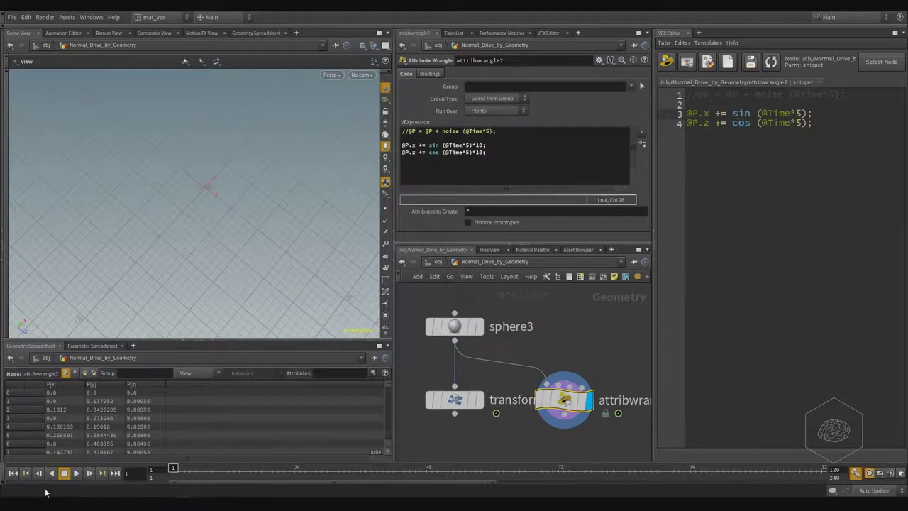
- Orbit the viewport to find the sphere and frame all nodes in the network
drag(264, 175, 242, 193)
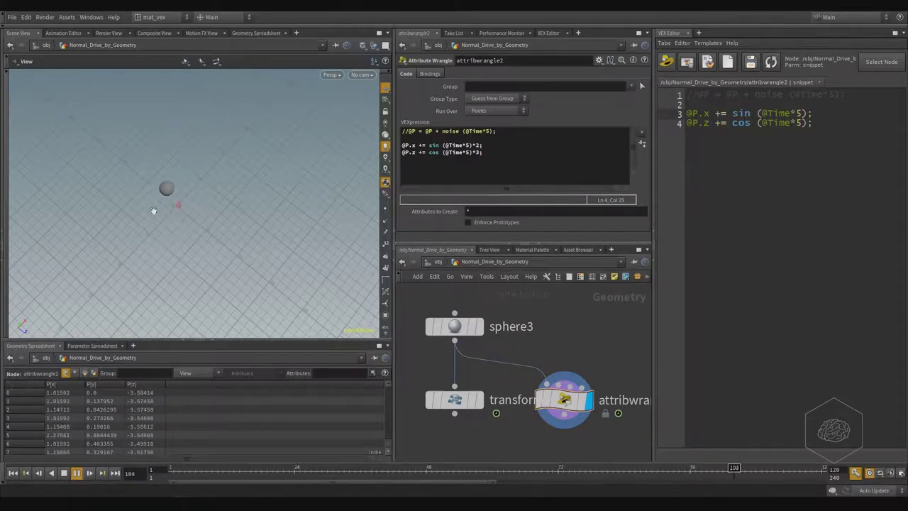
key(h)
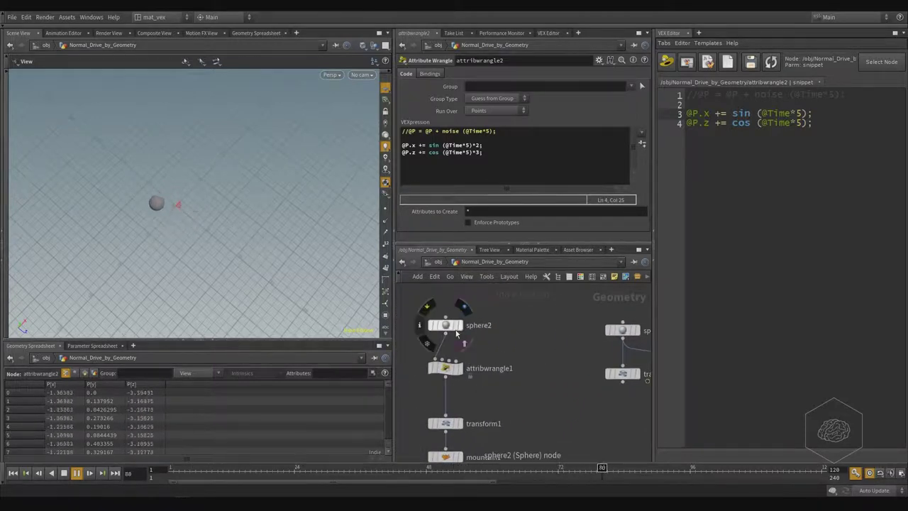
- Display the mountain1 node and orbit the viewport to look down on the scene
middle_drag(535, 399, 526, 313)
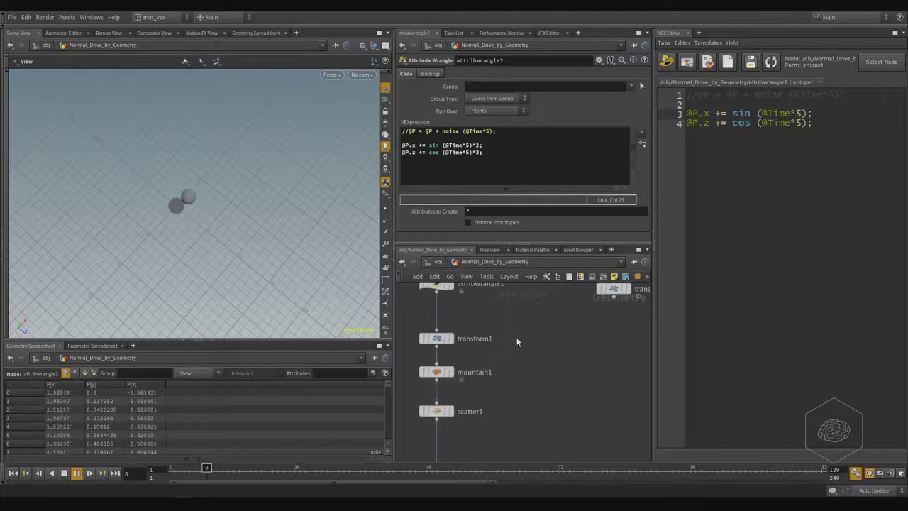
click(447, 372)
drag(202, 241, 251, 183)
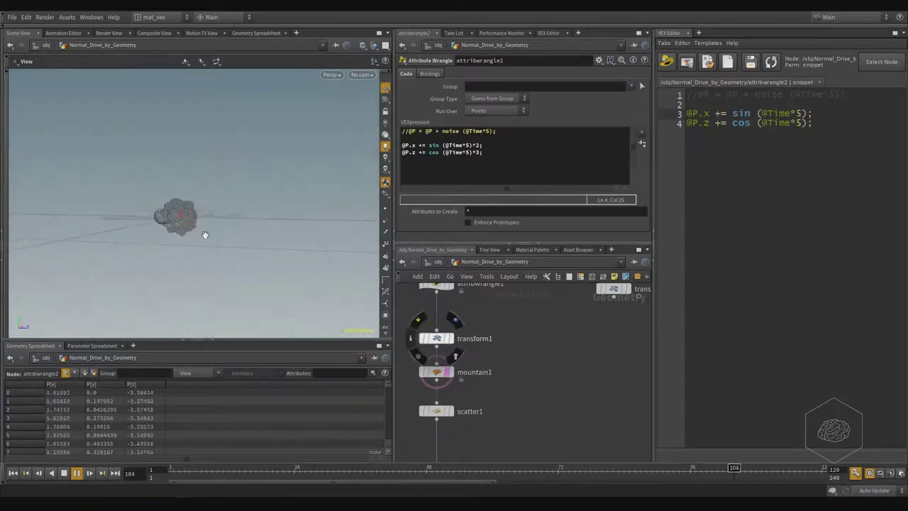
scroll(163, 210, up, 5)
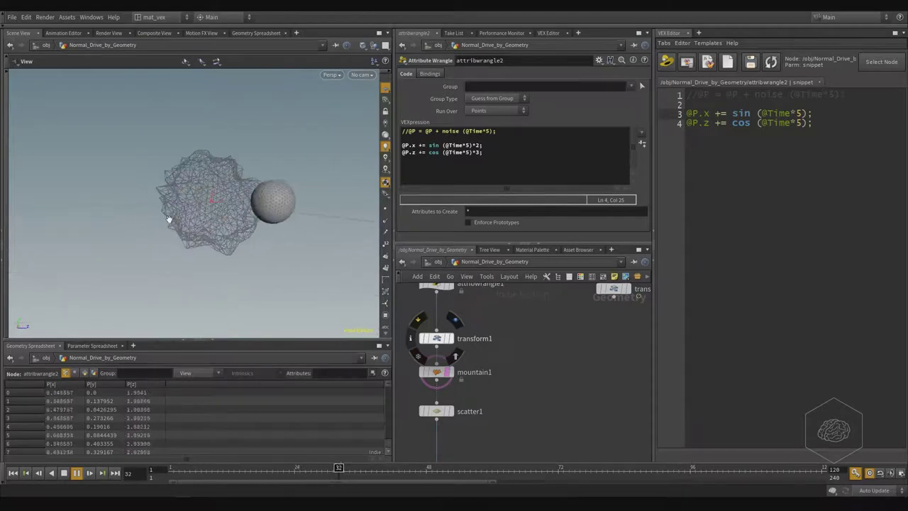
drag(284, 209, 348, 243)
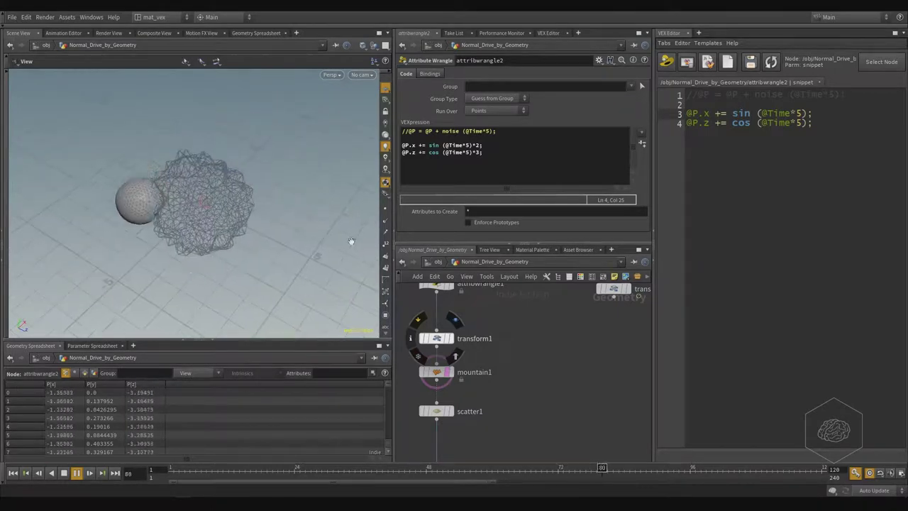
- Change the P.x and P.z line multipliers to *5 and apply the code
click(568, 147)
key(Left)
key(Left)
key(BackSpace)
text(5)
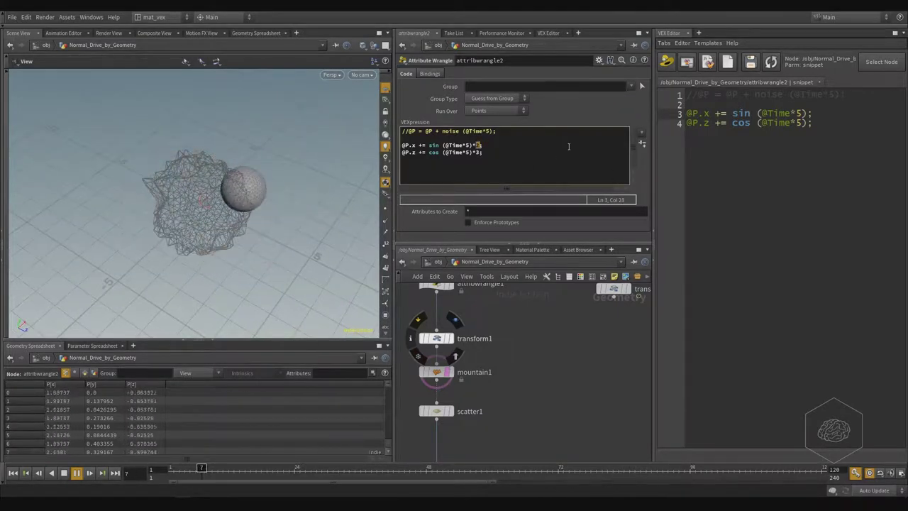
key(Down)
key(BackSpace)
text(5)
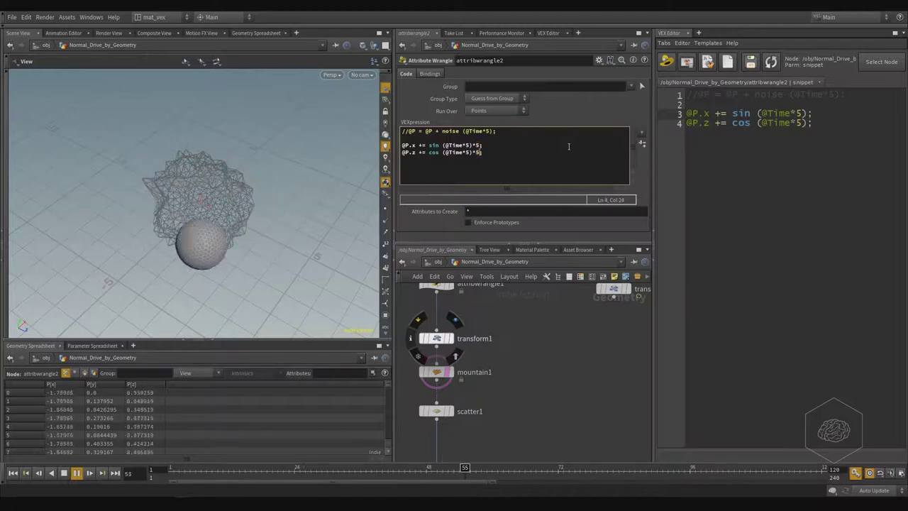
click(568, 146)
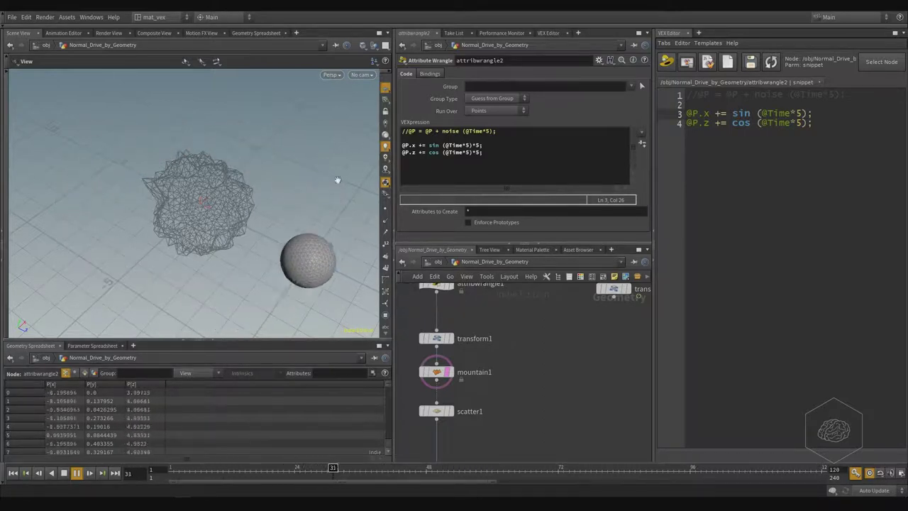
- Stop playback, scrub back to the first frame and replay the animation
click(81, 473)
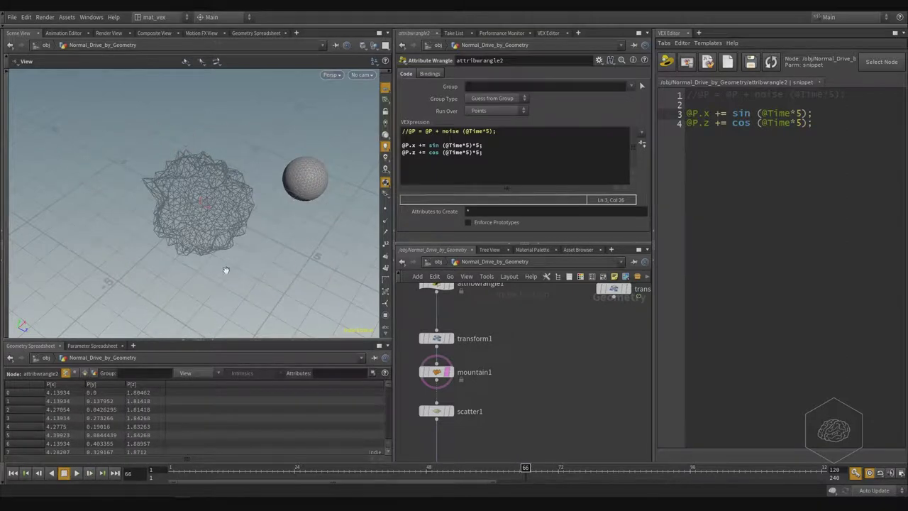
drag(197, 474, 288, 469)
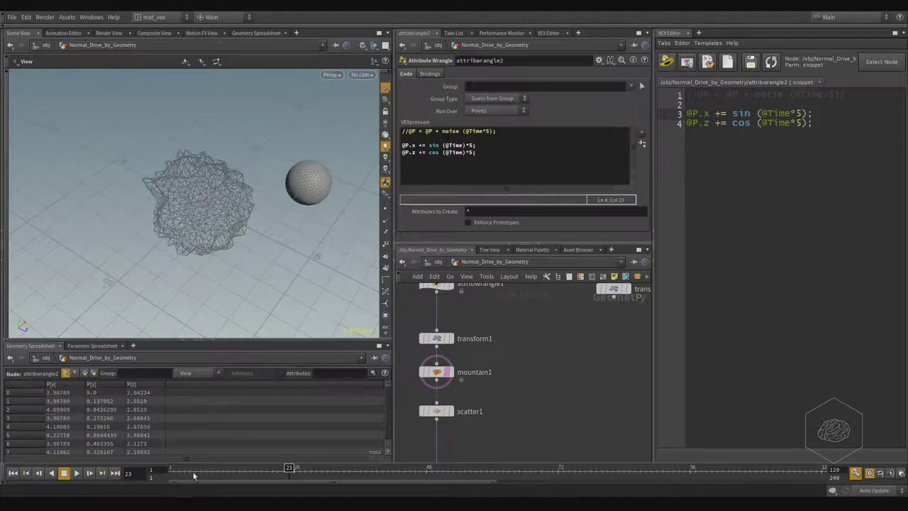
drag(194, 475, 118, 482)
click(76, 473)
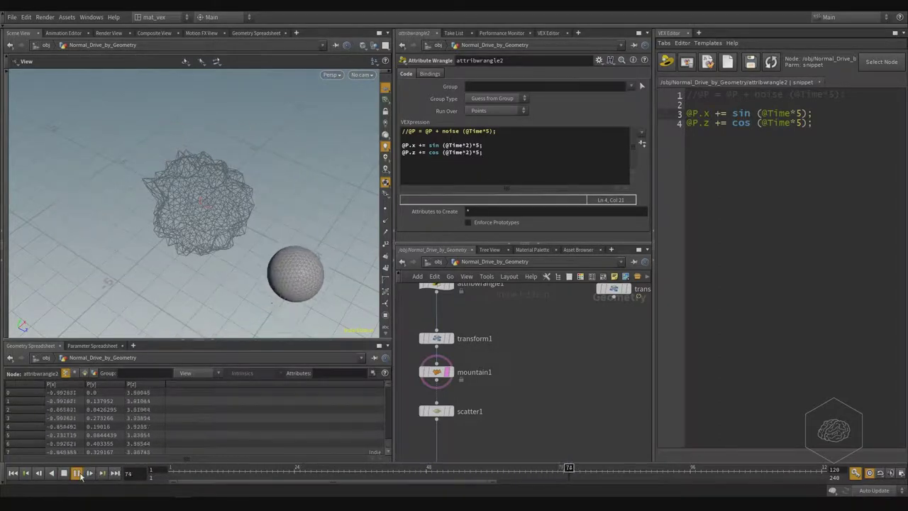
- Stop playback and select the P.x and P.z code lines for editing
key(Escape)
drag(485, 145, 408, 136)
click(494, 153)
text(y)
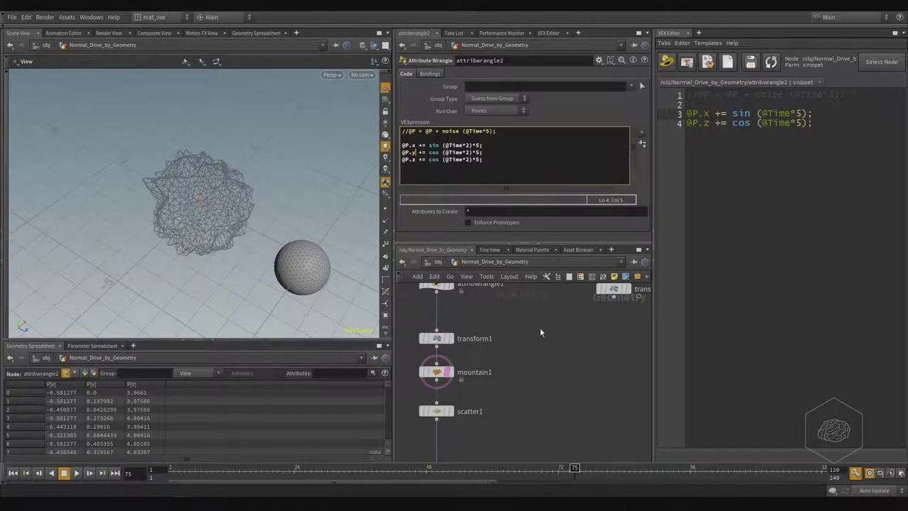
- Replay from the first frame and change cos to sin on the P.y line
key(ctrl+Up)
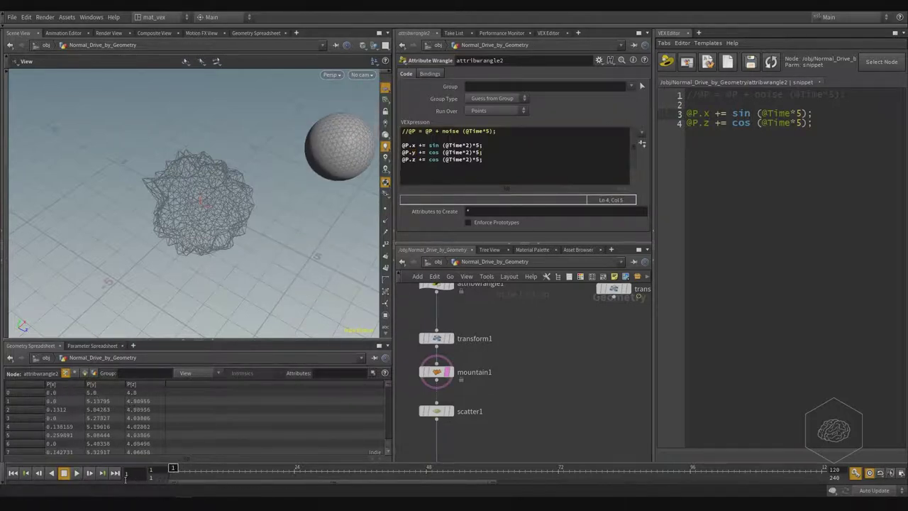
click(75, 474)
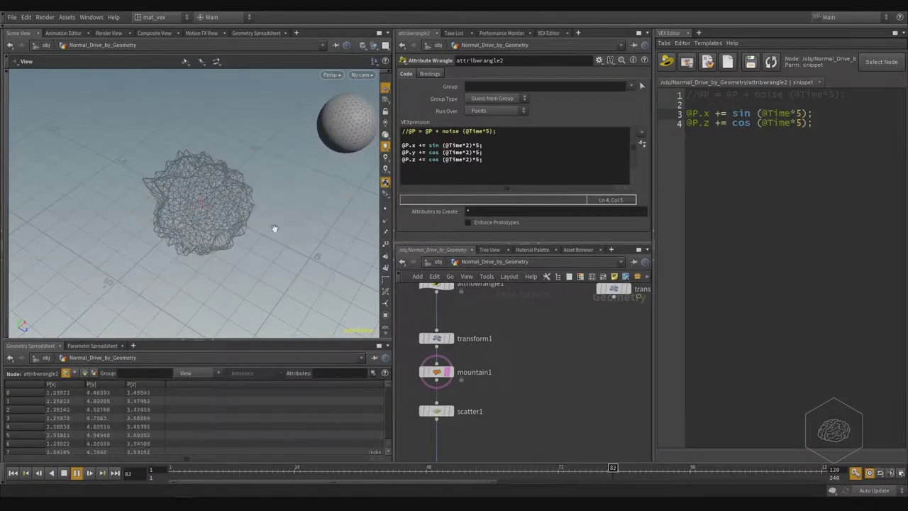
drag(275, 229, 308, 186)
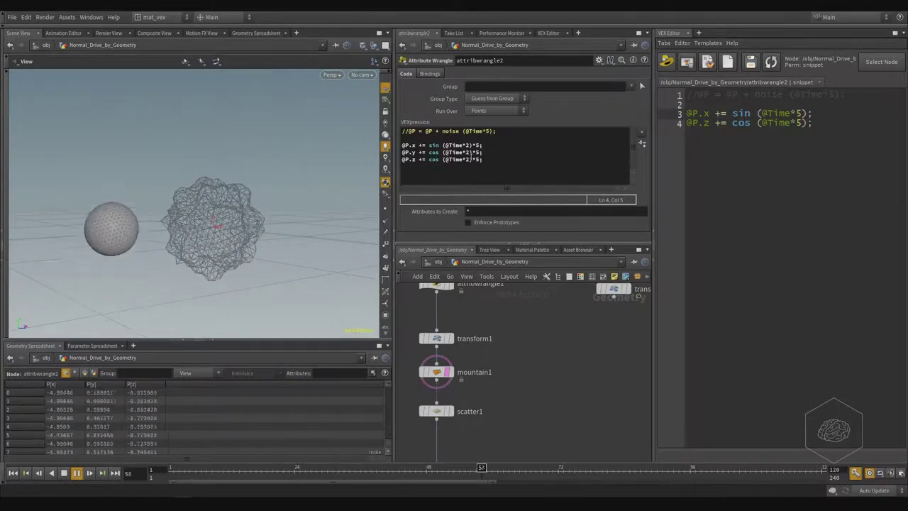
double_click(453, 152)
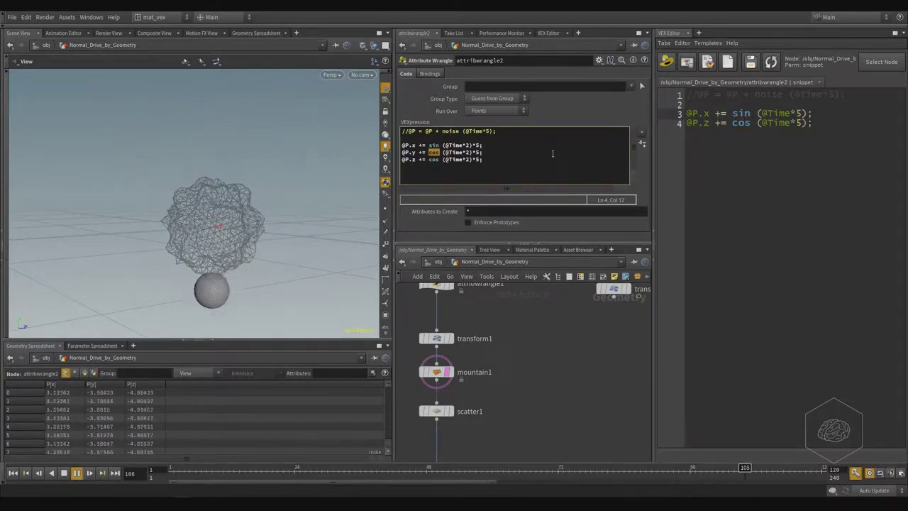
text(sin)
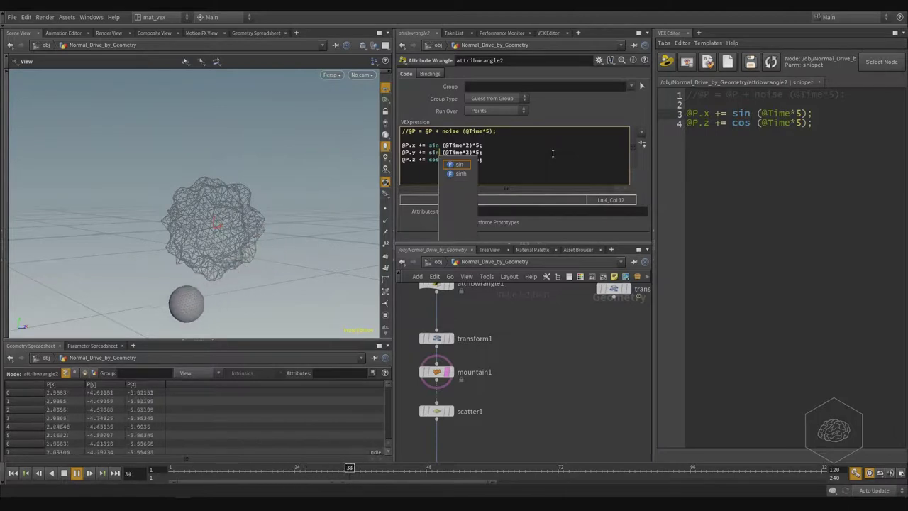
click(553, 153)
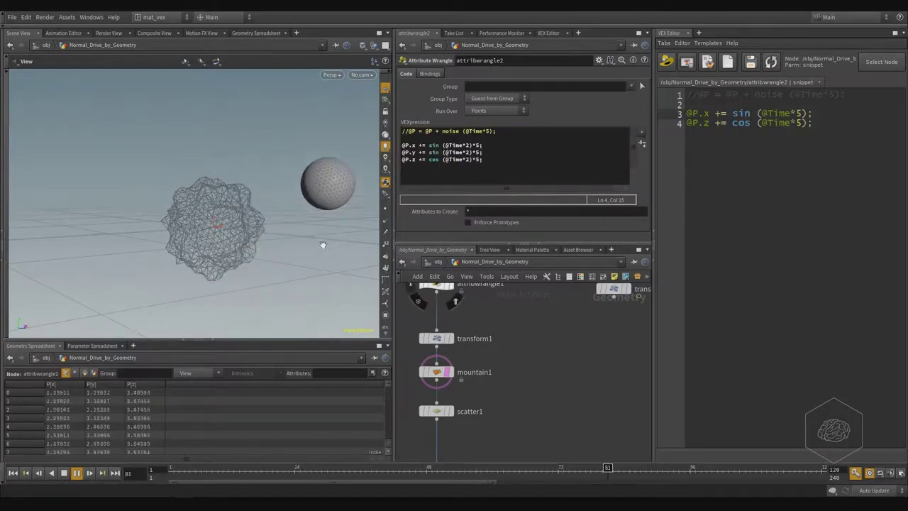
- Change the P.y line's += to -= and apply the edited code
drag(248, 188, 218, 220)
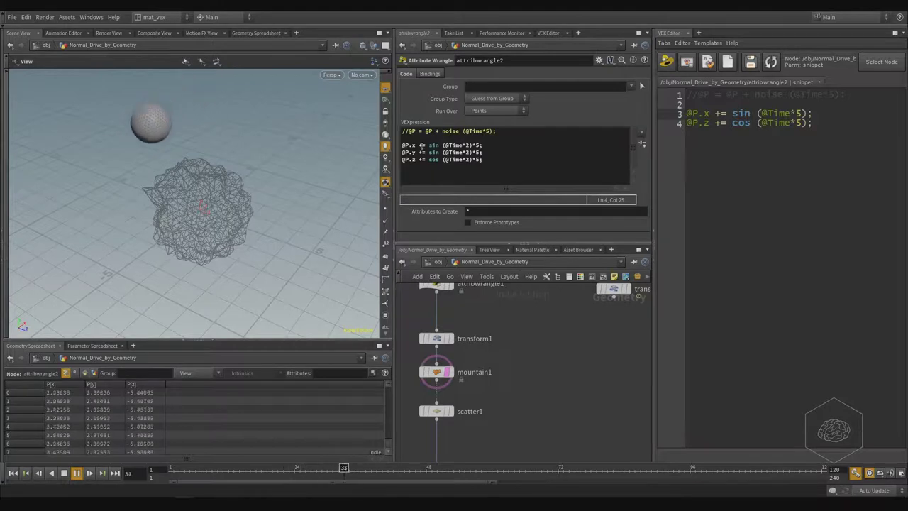
click(536, 159)
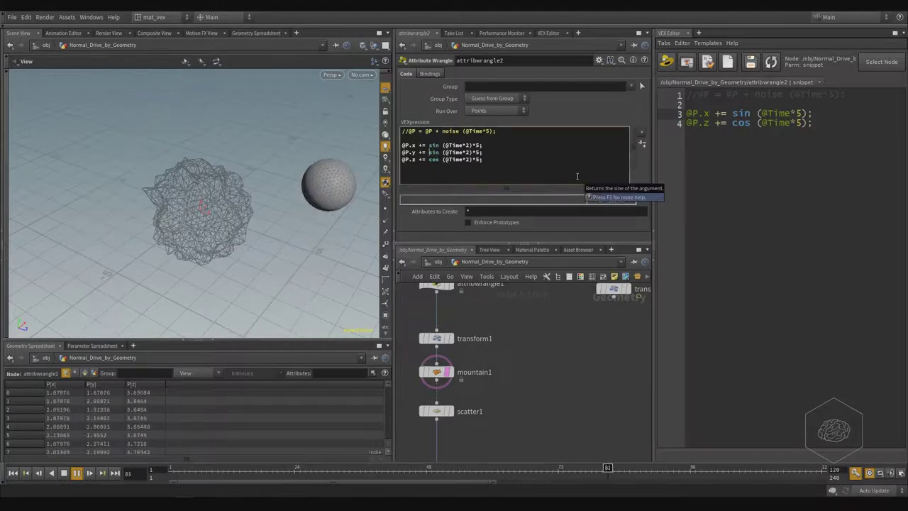
key(shift+Left)
key(shift+Left)
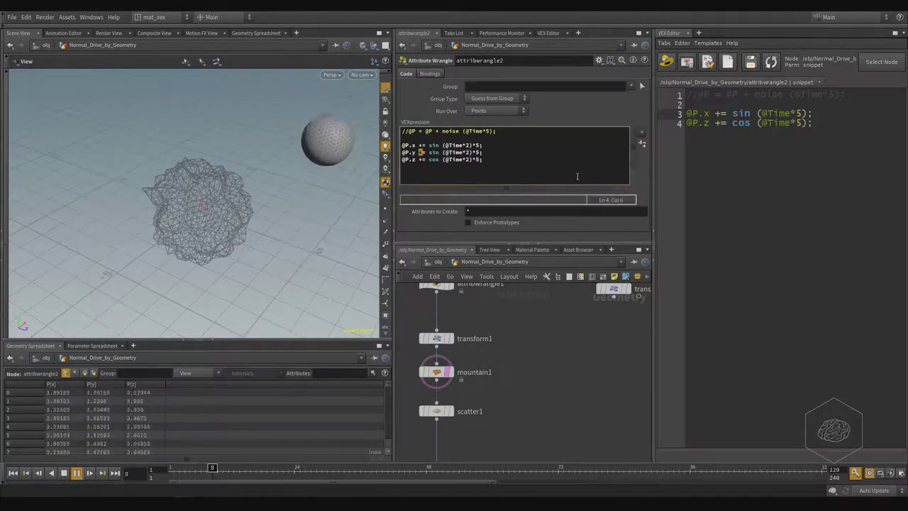
click(577, 175)
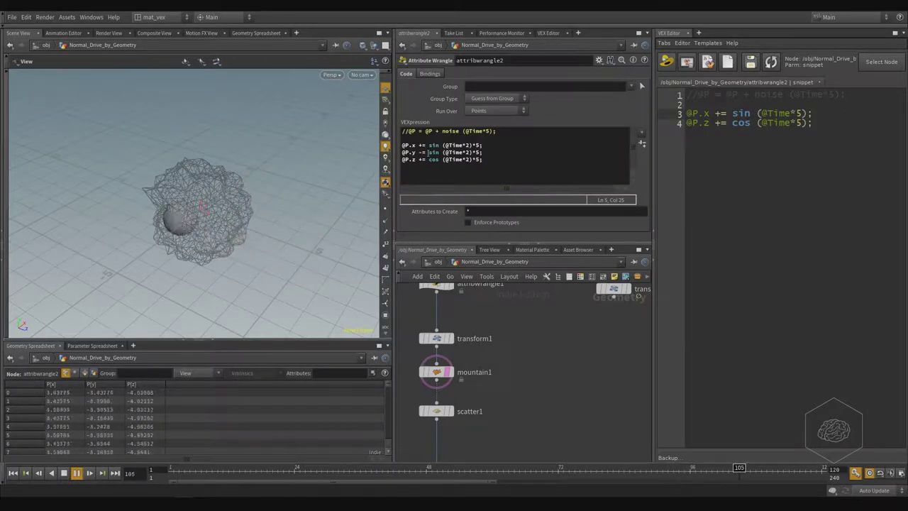
- Wrap sin on the P.y line in rand( )
click(411, 152)
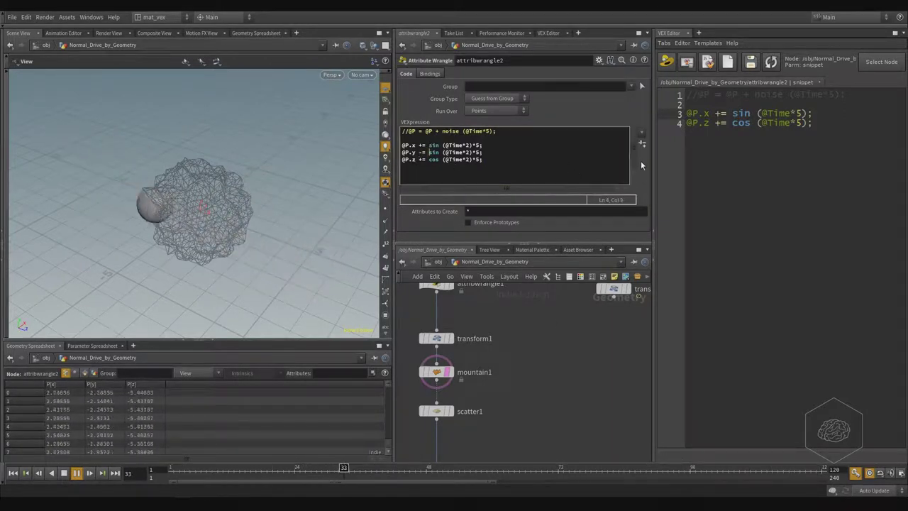
text(rand()
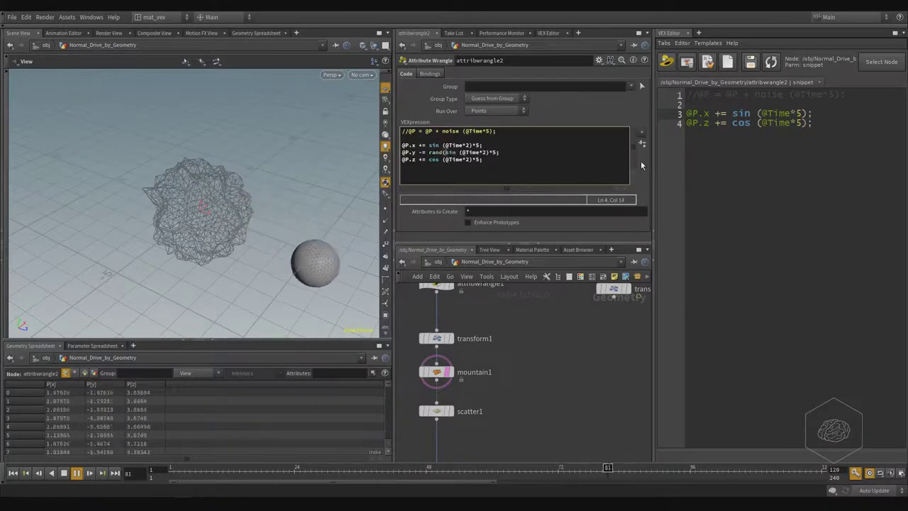
key(Right)
key(Right)
key(Right)
key(Right)
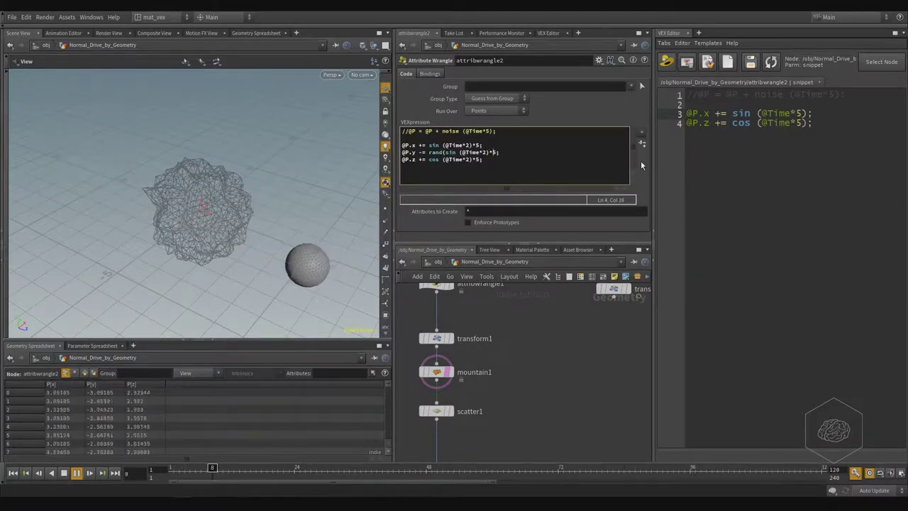
text())
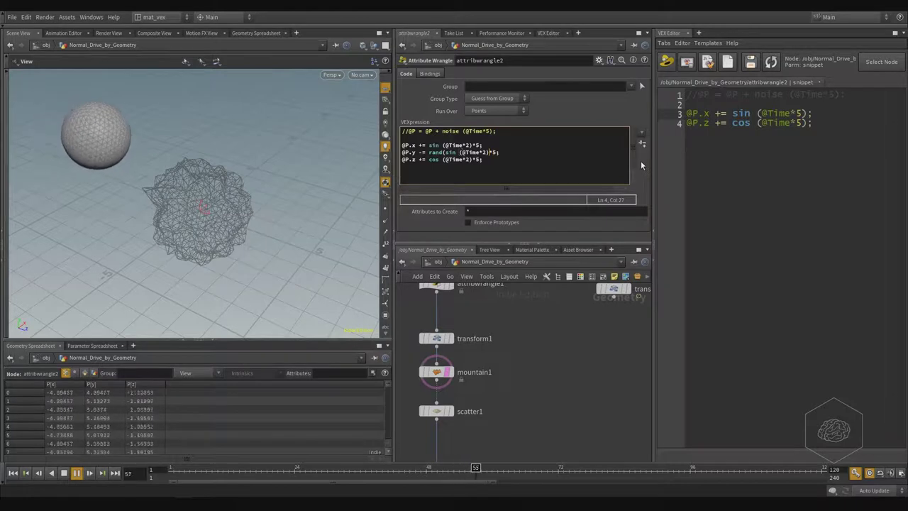
key(Right)
key(Right)
key(Right)
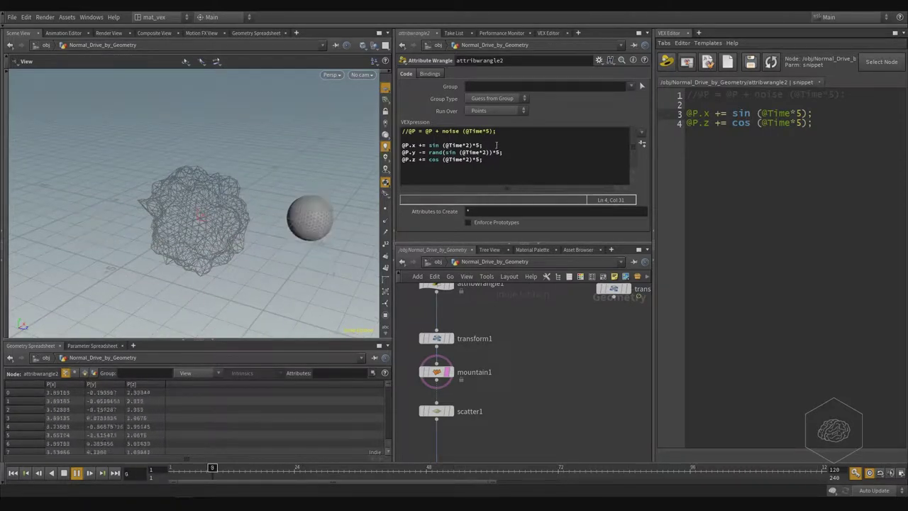
key(Left)
key(Left)
key(Left)
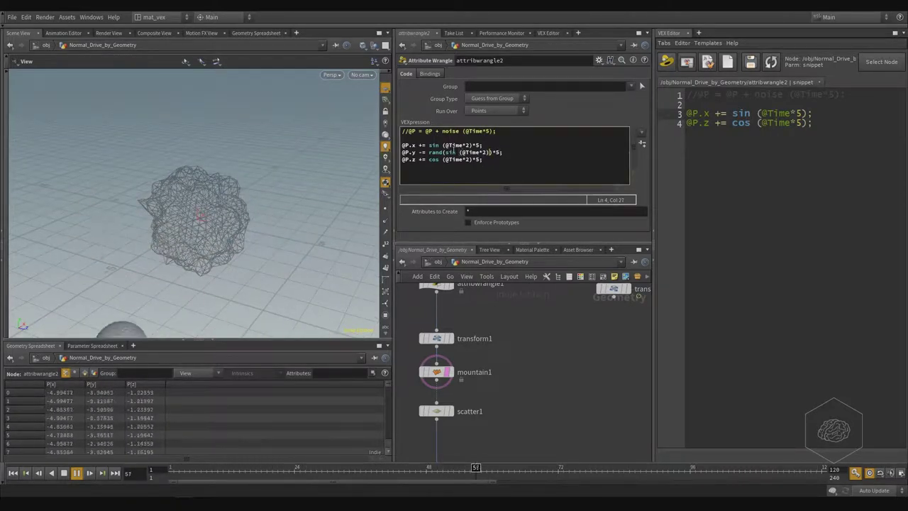
key(Left)
key(Left)
key(Left)
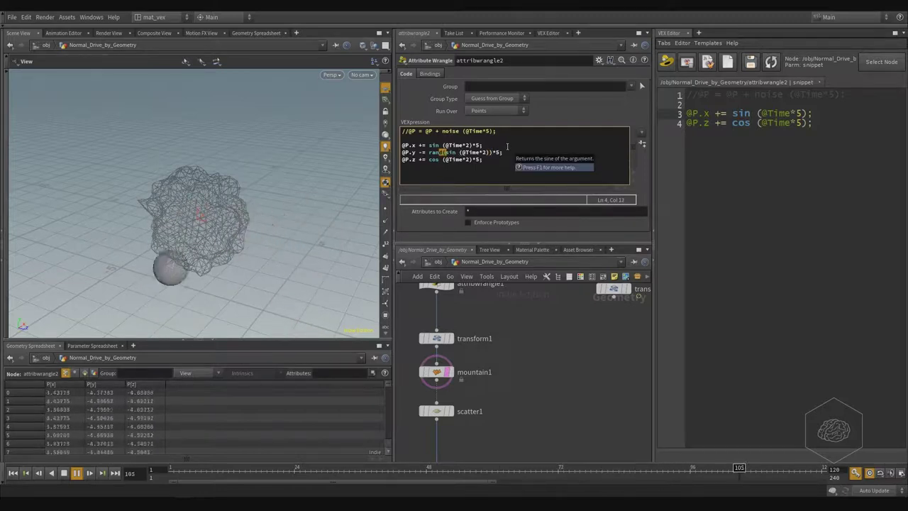
key(BackSpace)
key(BackSpace)
key(BackSpace)
key(BackSpace)
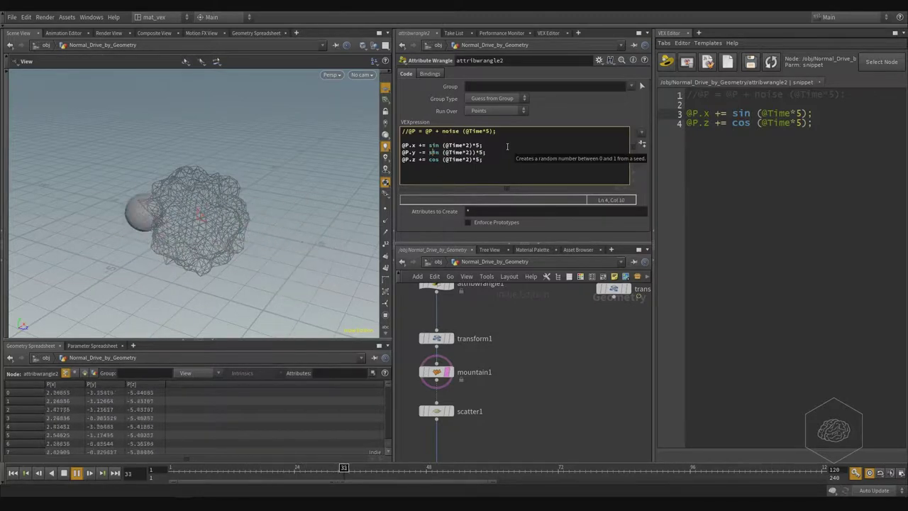
key(Right)
key(Right)
key(Right)
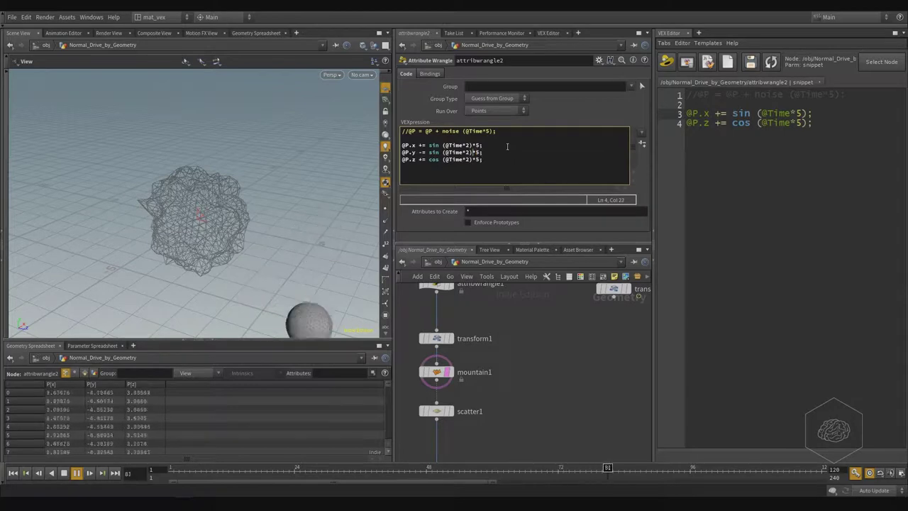